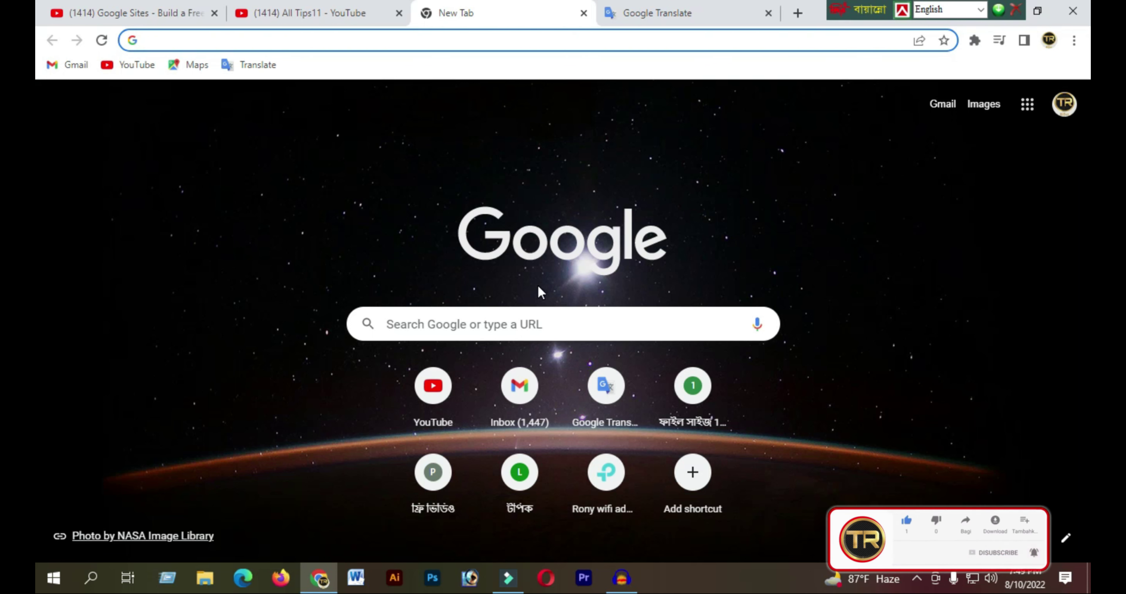
# Go to sites.google.com and start a new site from the Blank template
pyautogui.click(437, 34)
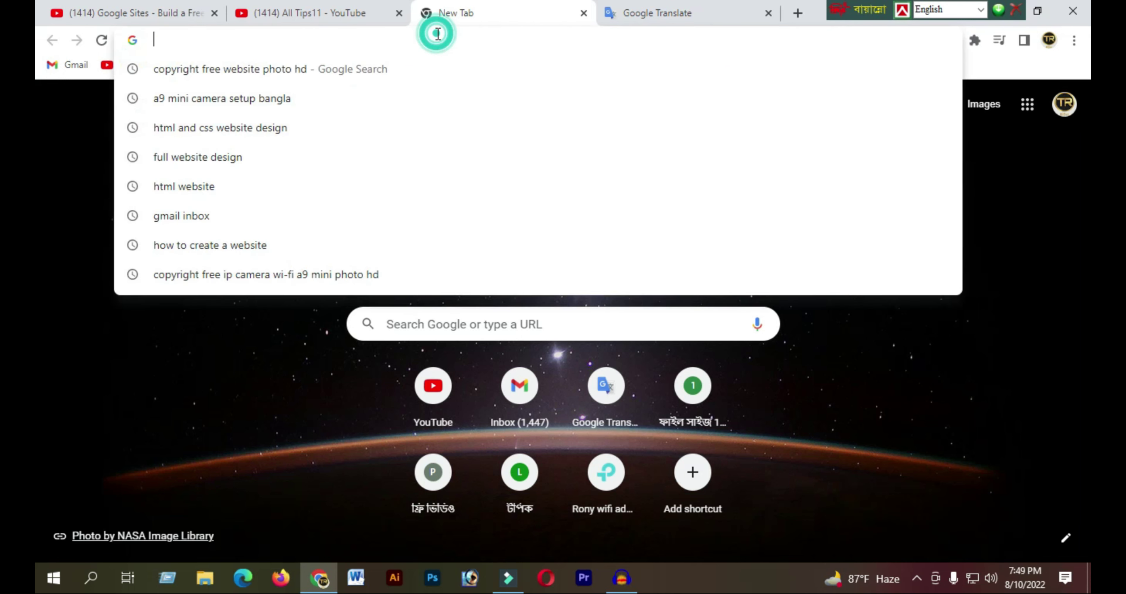
pyautogui.write('sites.google.com')
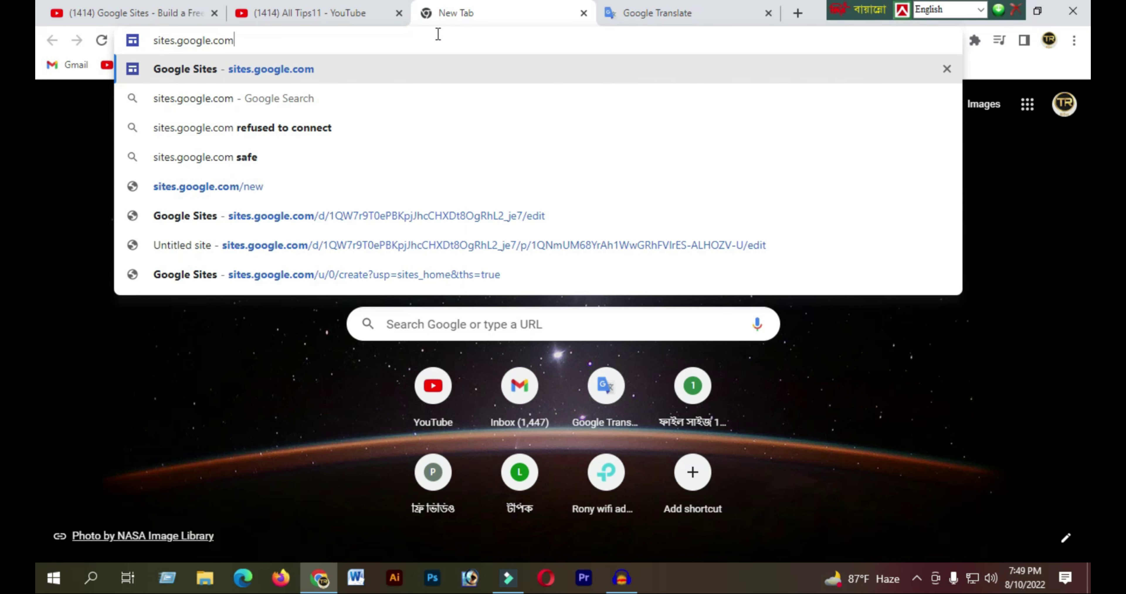
pyautogui.press('Return')
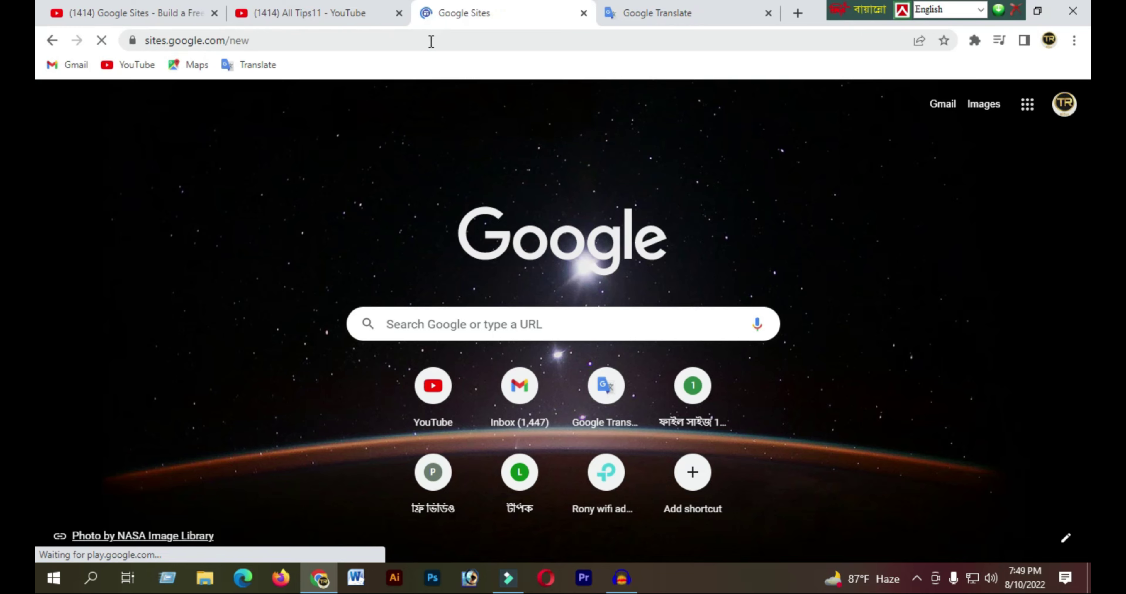
pyautogui.scroll(-2, 621, 317)
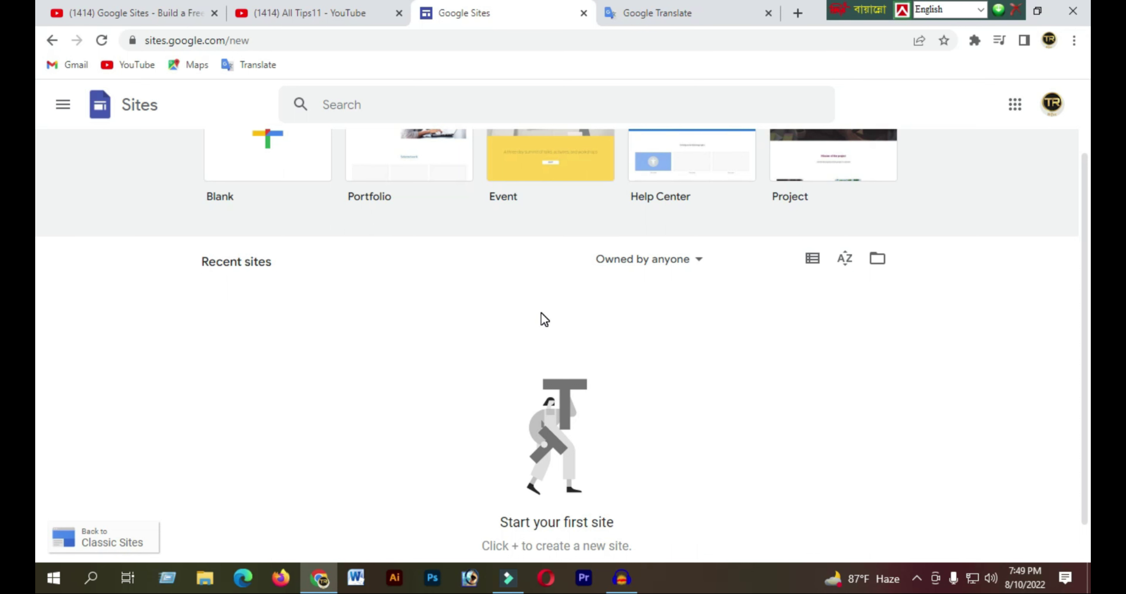
pyautogui.scroll(2, 544, 319)
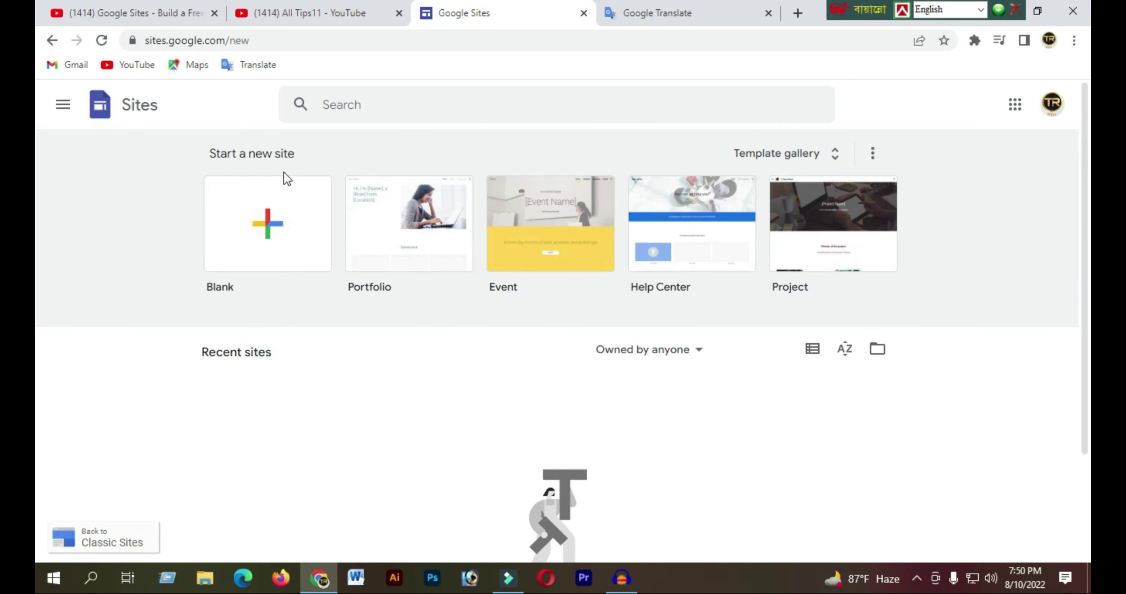
pyautogui.click(278, 217)
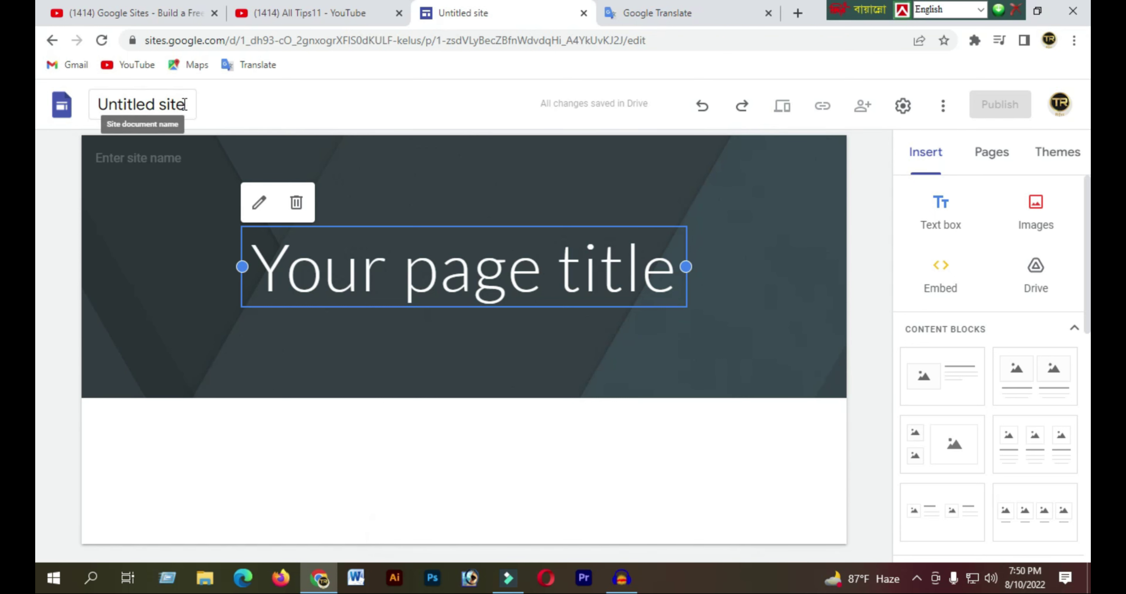
# Rename the untitled site document as "Rifat News"
pyautogui.click(172, 104)
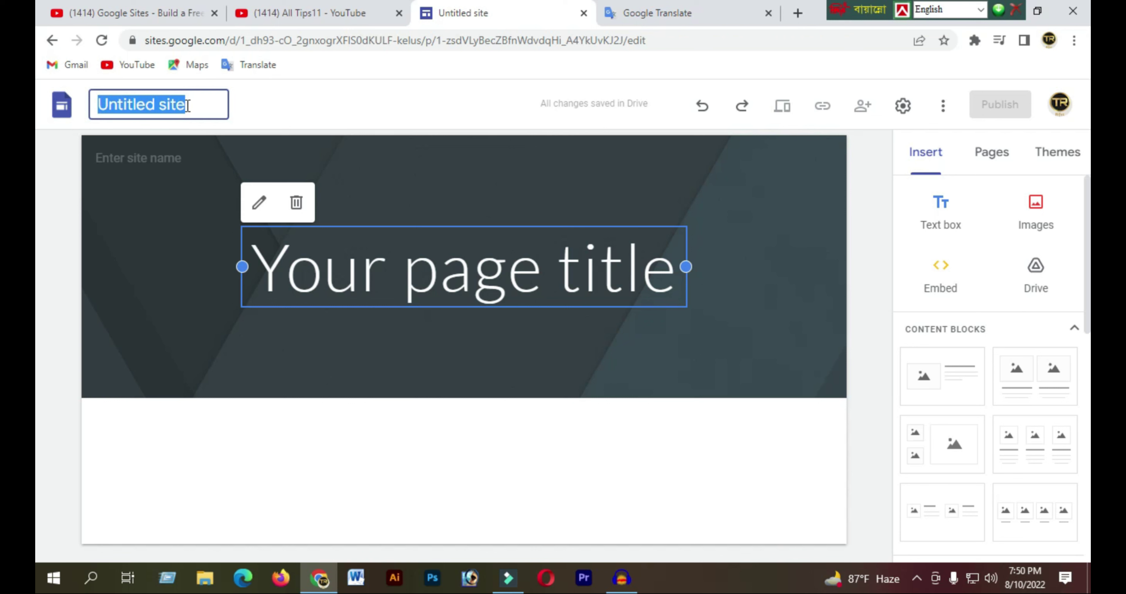
pyautogui.press('BackSpace')
pyautogui.write('sites.google.com')
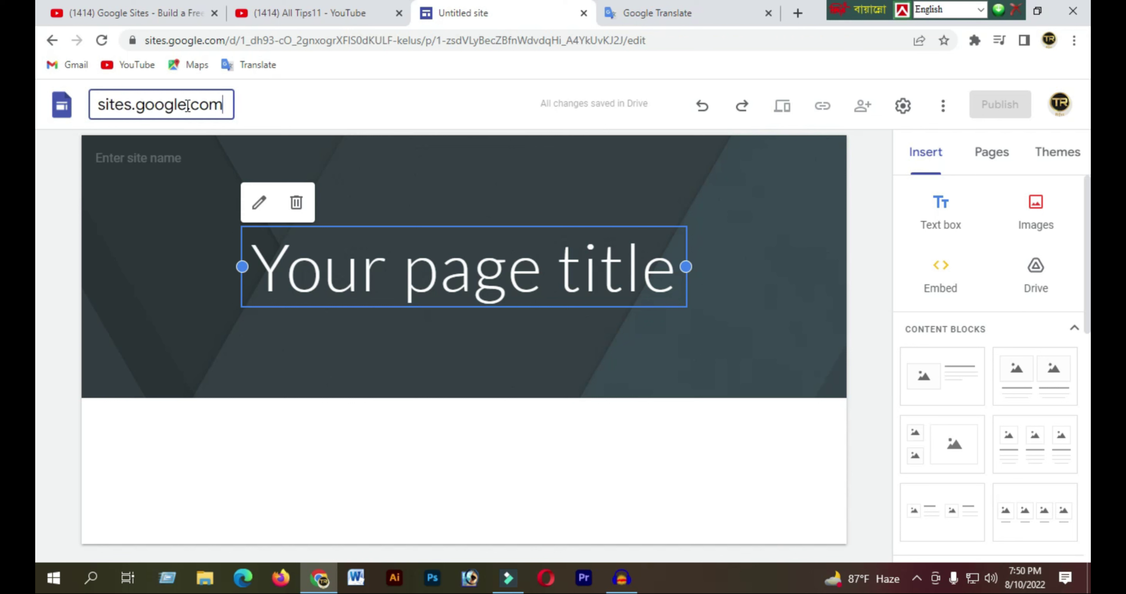
pyautogui.hotkey('ctrl', 'z')
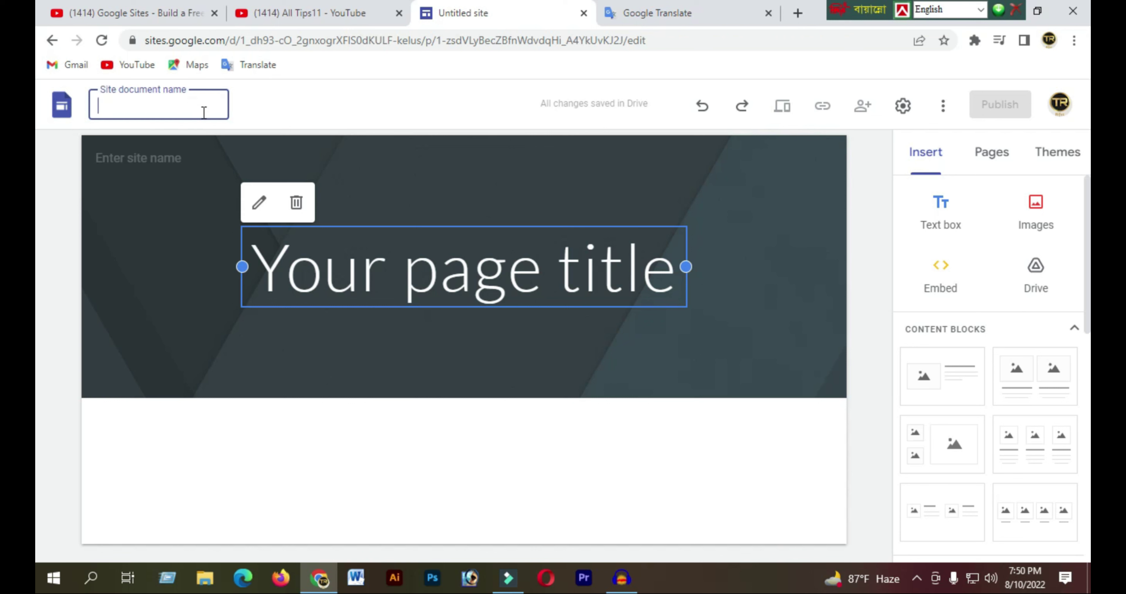
pyautogui.write('Rifat News')
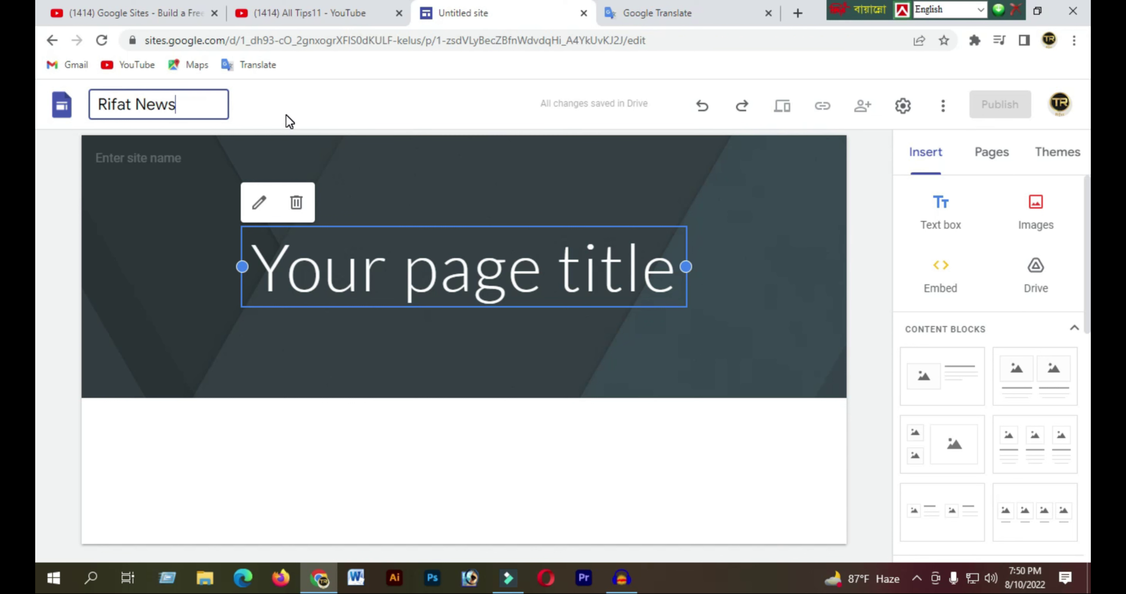
pyautogui.click(251, 103)
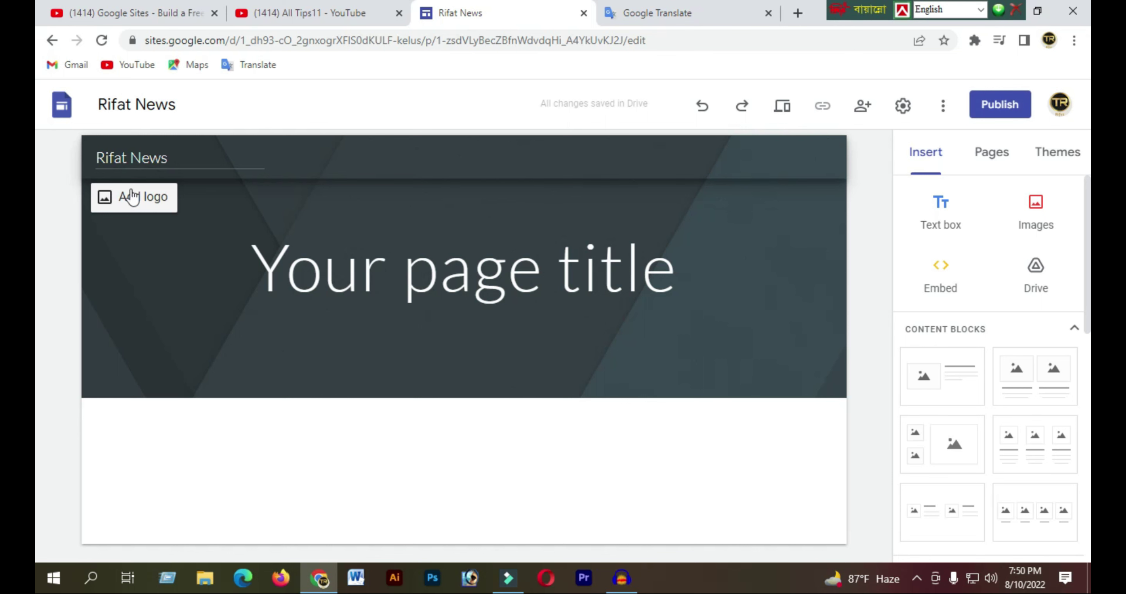
# Check the logo settings, and change the site name in the header to "Rifat News Test"
pyautogui.click(120, 199)
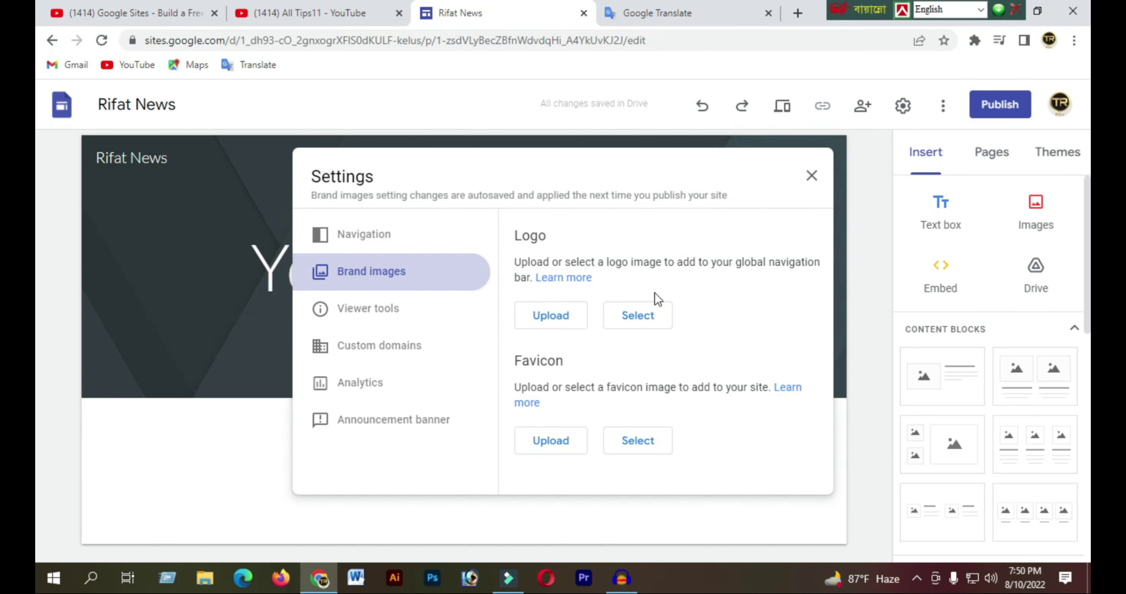
pyautogui.click(816, 187)
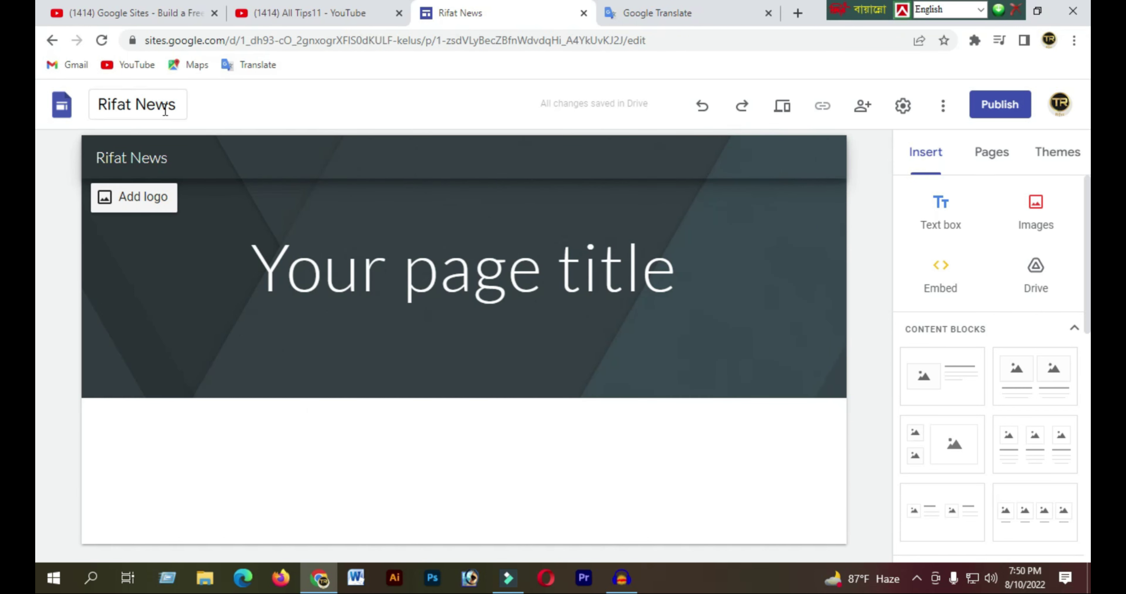
pyautogui.click(173, 159)
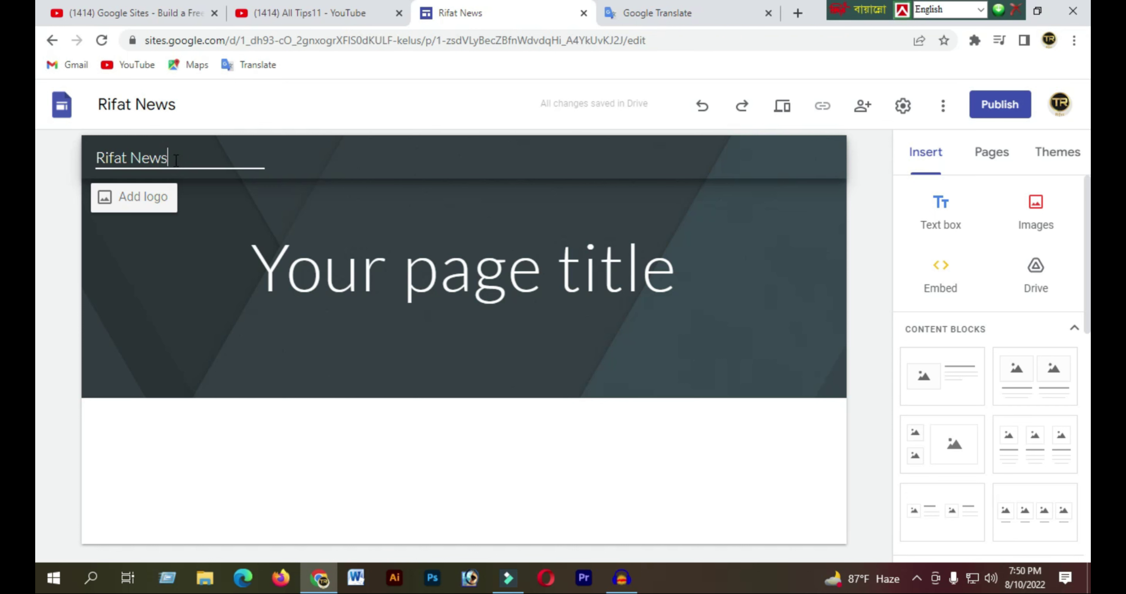
pyautogui.moveTo(176, 160); pyautogui.dragTo(72, 159)
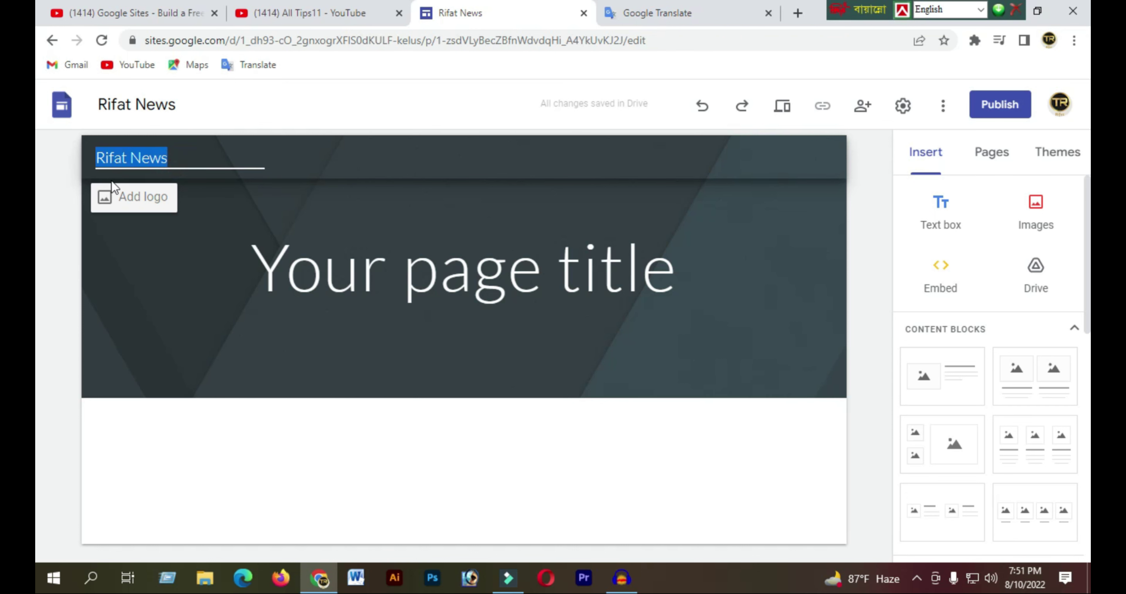
pyautogui.write('Rifat News Test')
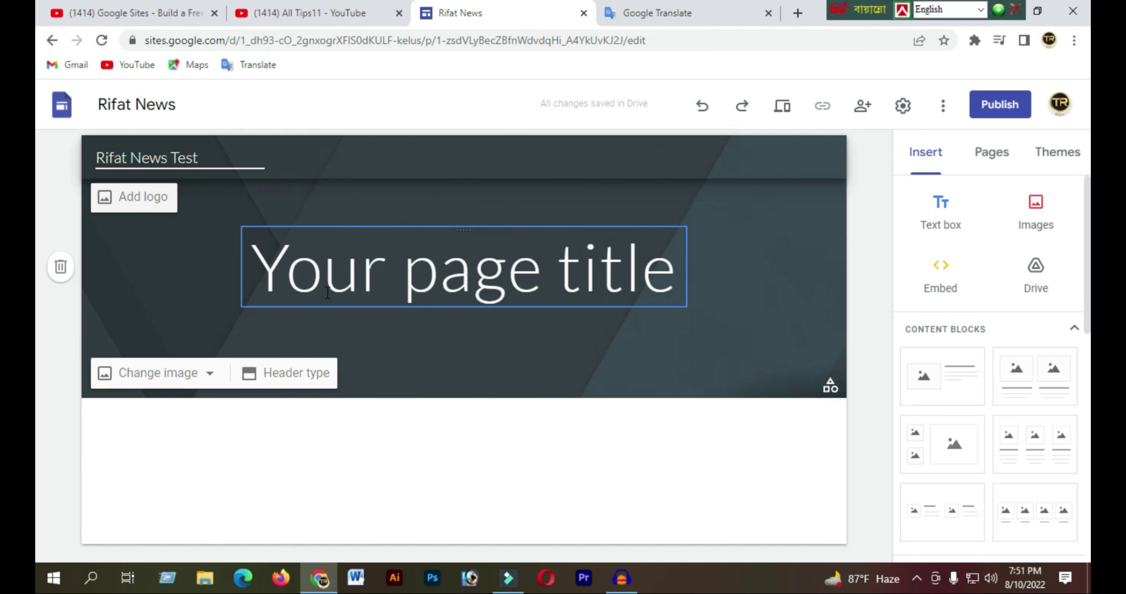
pyautogui.click(282, 283)
pyautogui.click(298, 201)
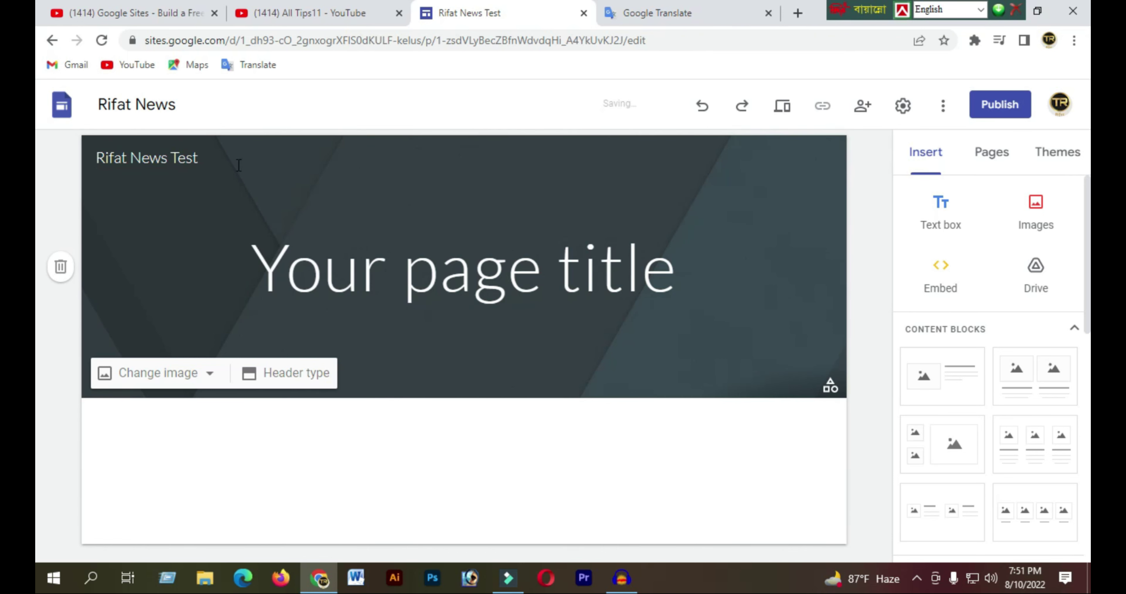
# Replace the page title with "Rifat News Test" and widen its box so the title fits on one line
pyautogui.write('Rifat News Test')
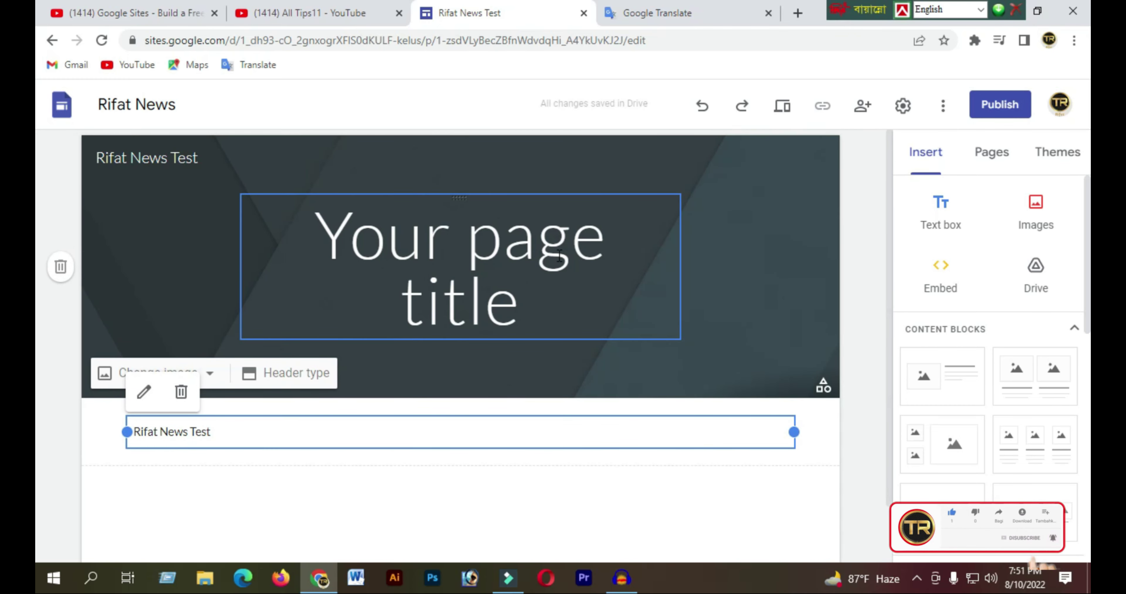
pyautogui.click(515, 310)
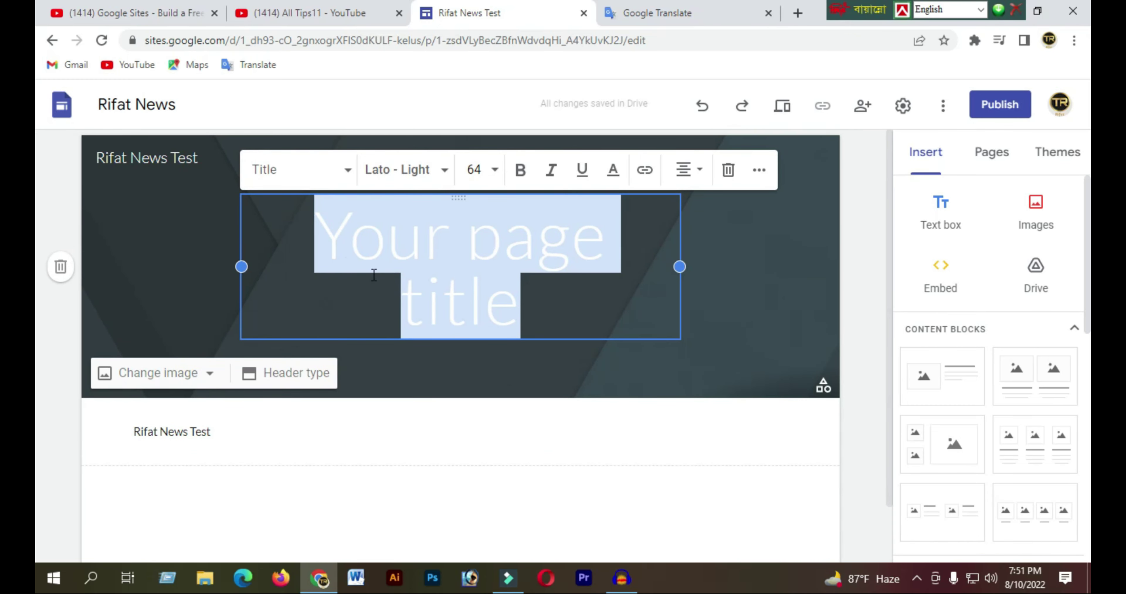
pyautogui.write('Rifat News Test')
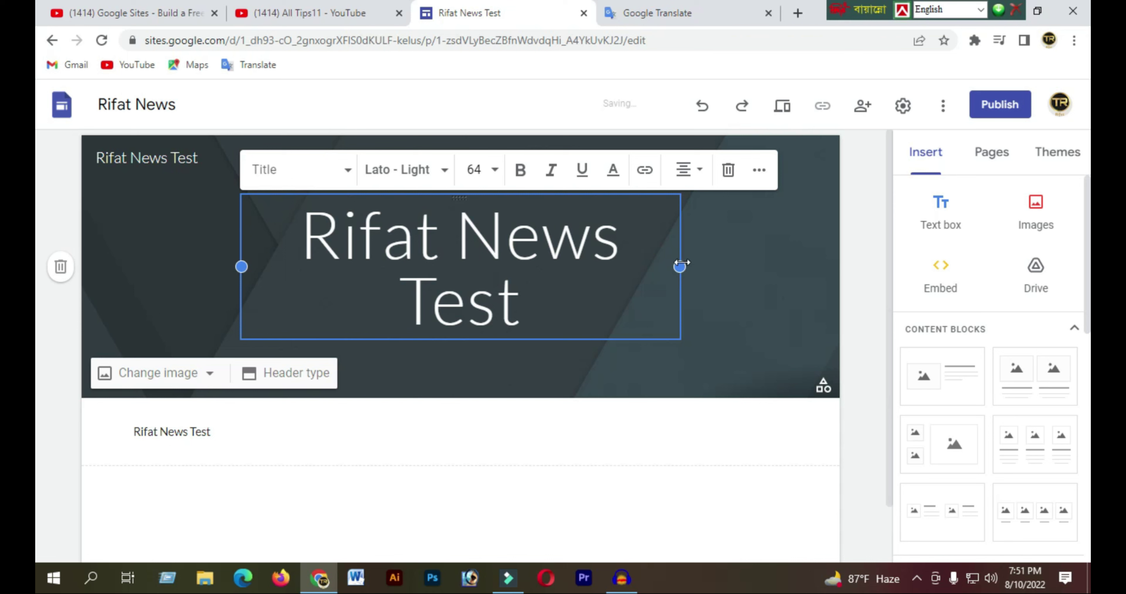
pyautogui.moveTo(680, 267); pyautogui.dragTo(800, 251)
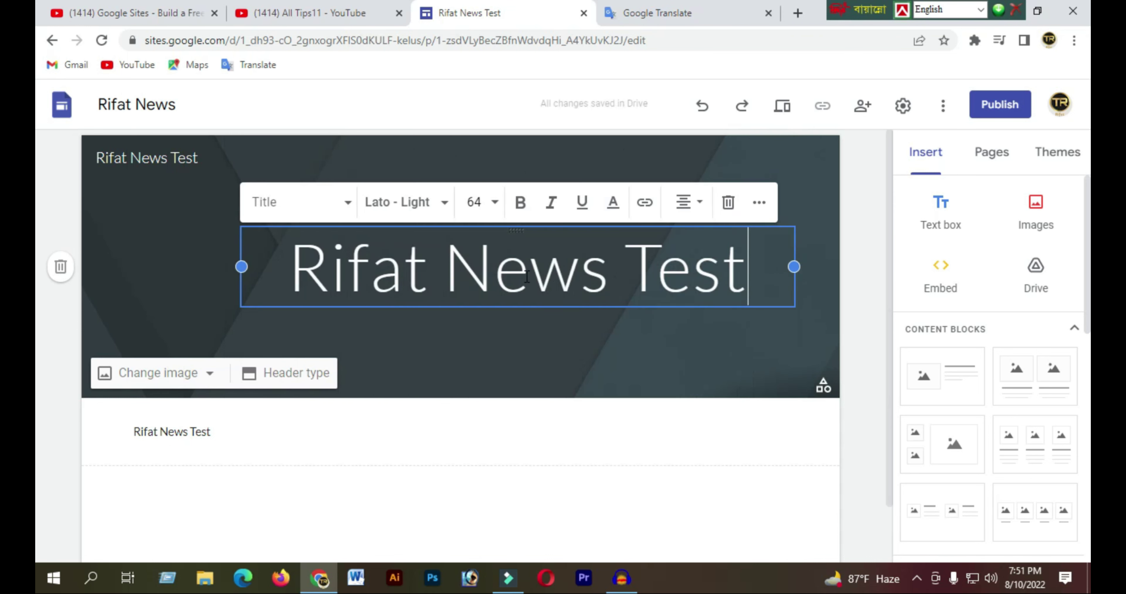
# Make the whole page title bold and underlined
pyautogui.click(521, 203)
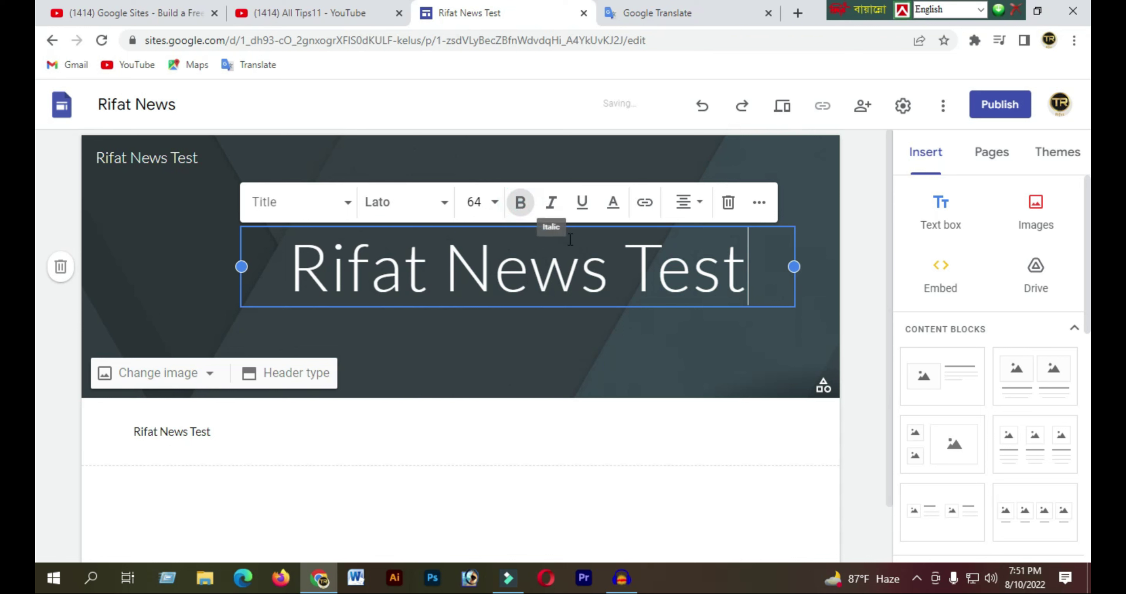
pyautogui.tripleClick(737, 264)
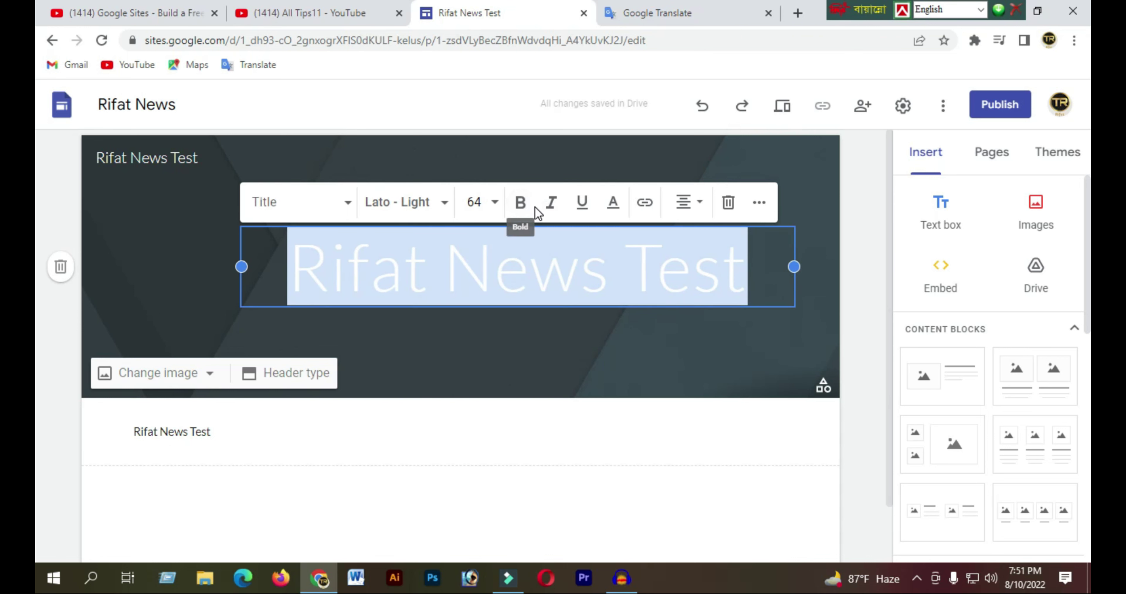
pyautogui.click(521, 203)
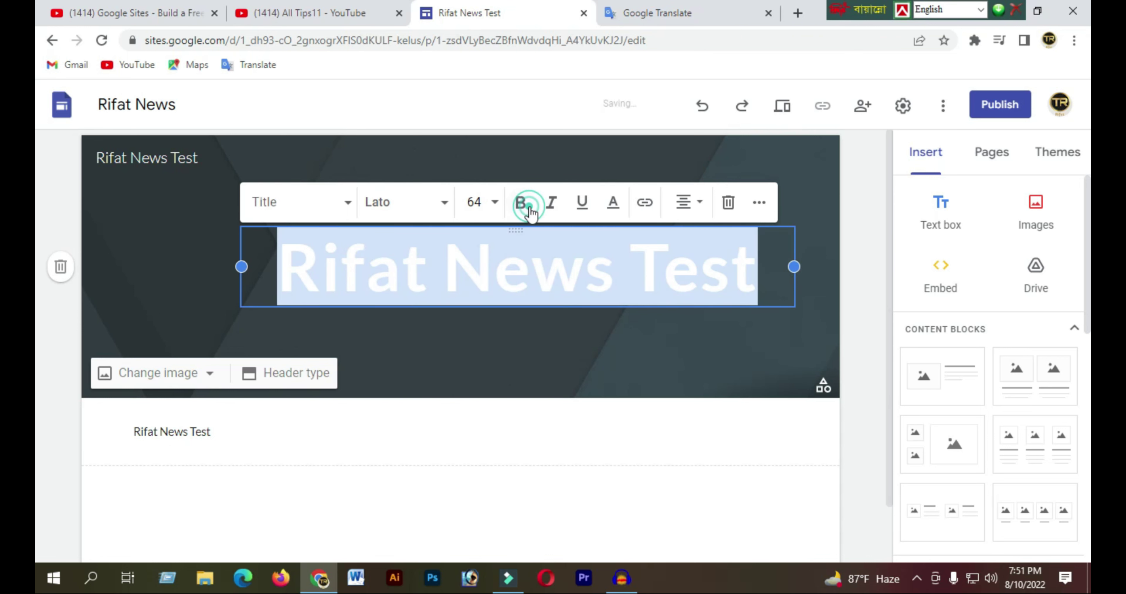
pyautogui.click(582, 204)
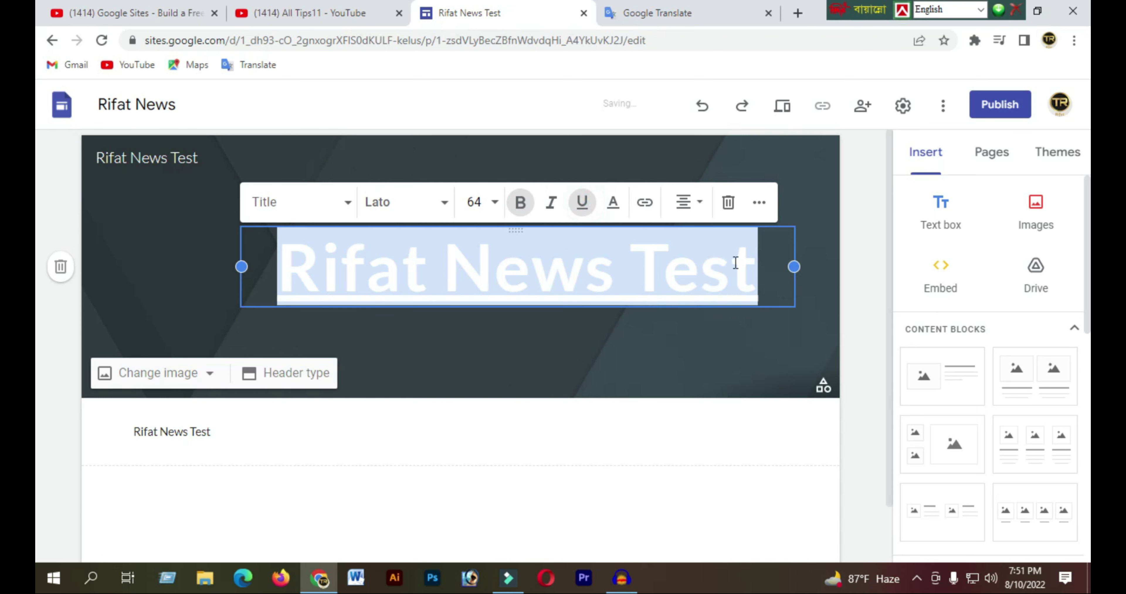
# Examine the alignment choices and the link settings for the page title without applying any
pyautogui.click(692, 202)
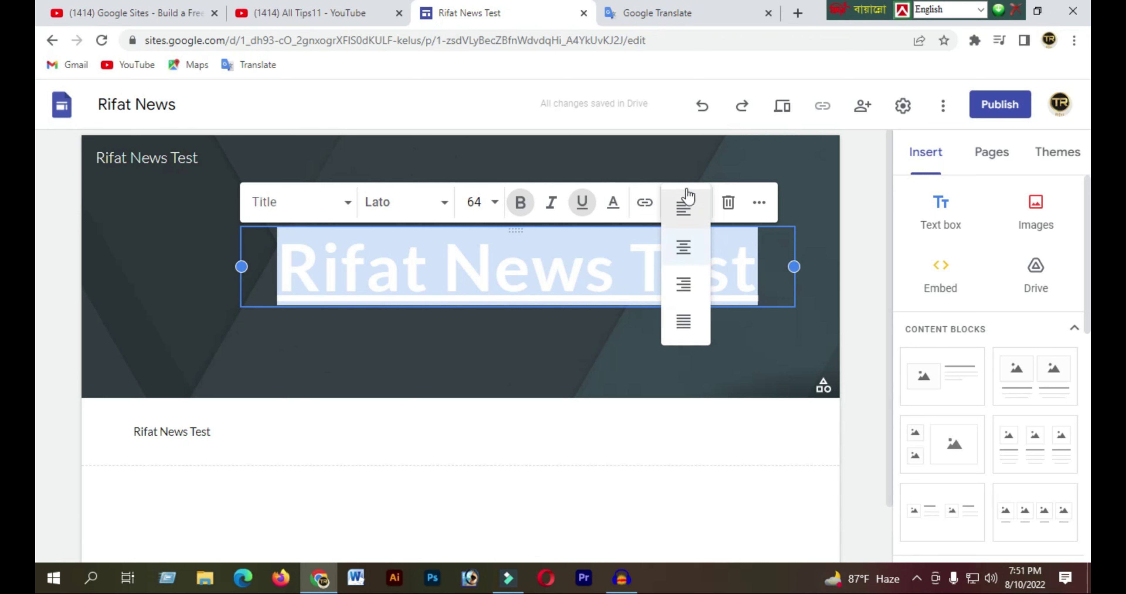
pyautogui.click(608, 254)
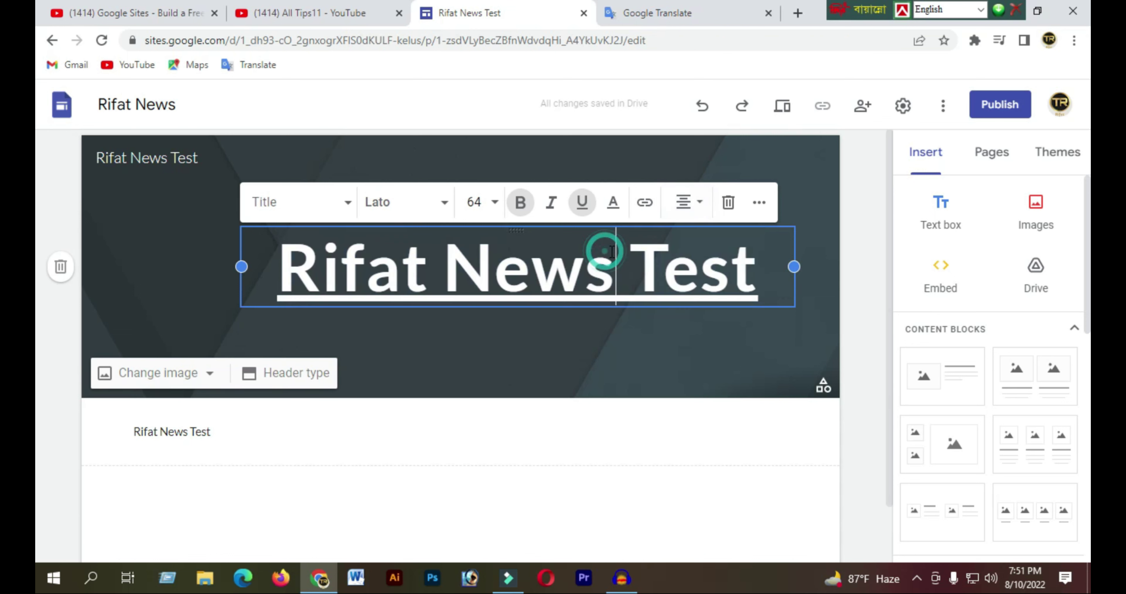
pyautogui.click(761, 264)
pyautogui.moveTo(760, 264); pyautogui.dragTo(269, 265)
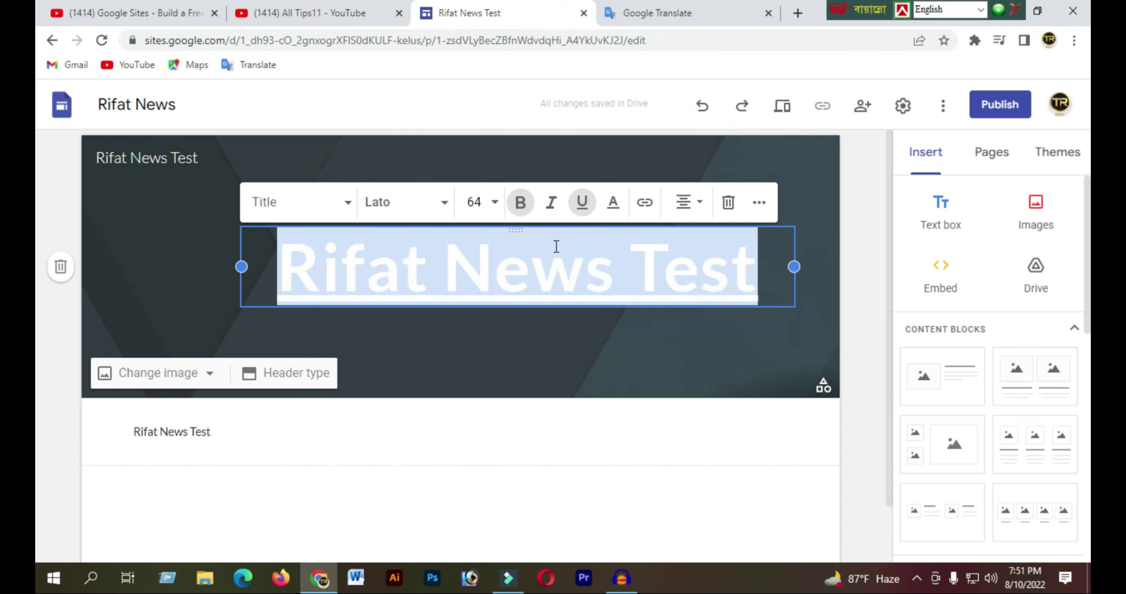
pyautogui.click(646, 209)
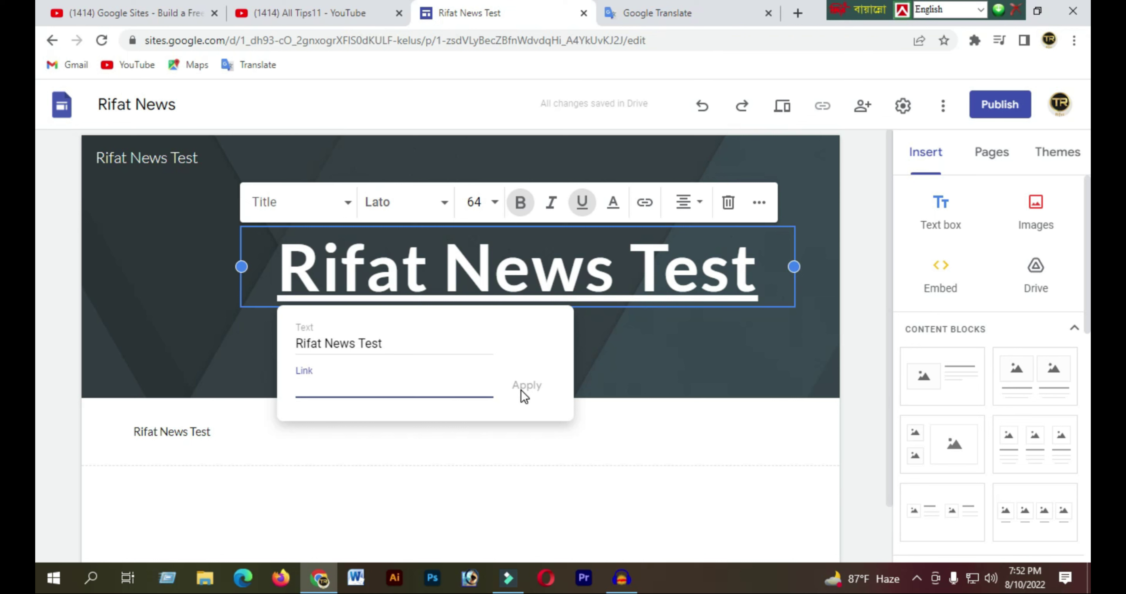
pyautogui.click(663, 342)
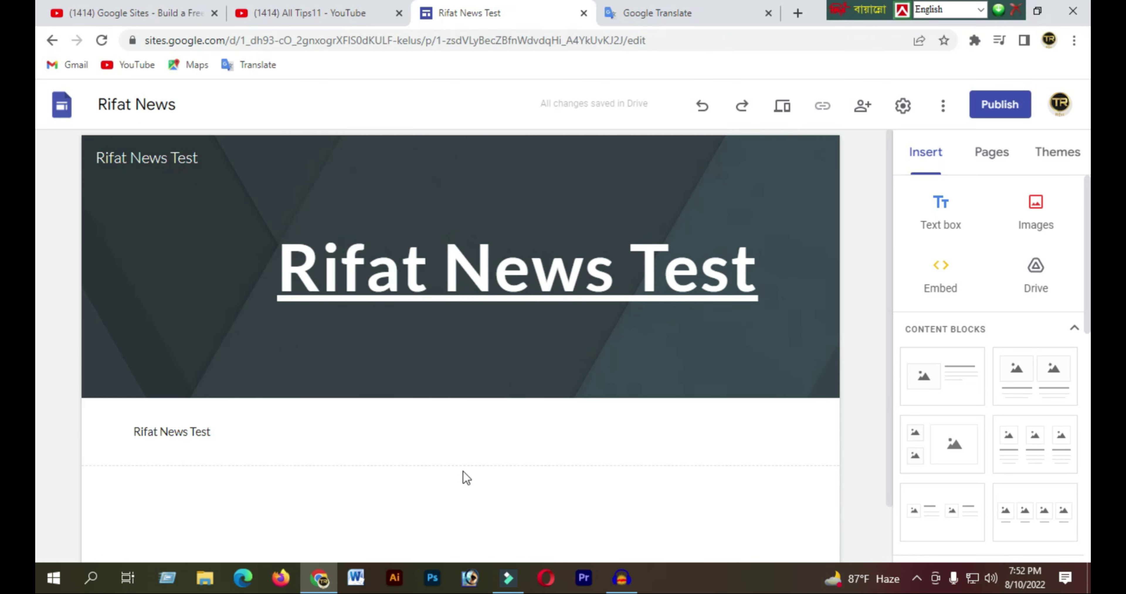
# Delete the section below the header that contains the stray "Rifat News Test" text
pyautogui.scroll(-1, 353, 467)
pyautogui.click(243, 370)
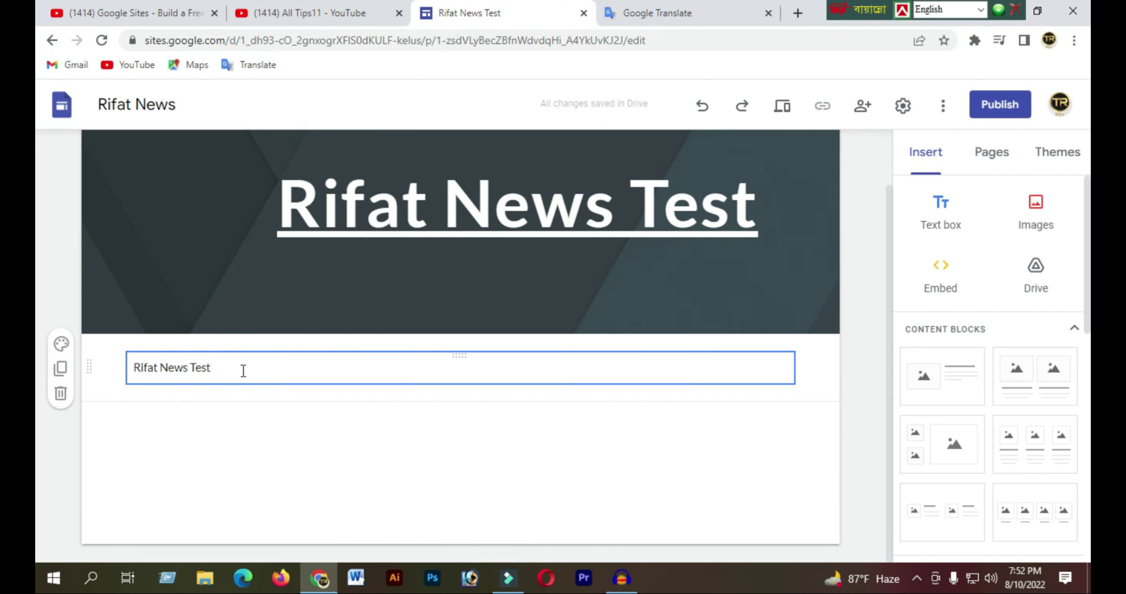
pyautogui.tripleClick(238, 371)
pyautogui.moveTo(82, 366); pyautogui.dragTo(80, 367)
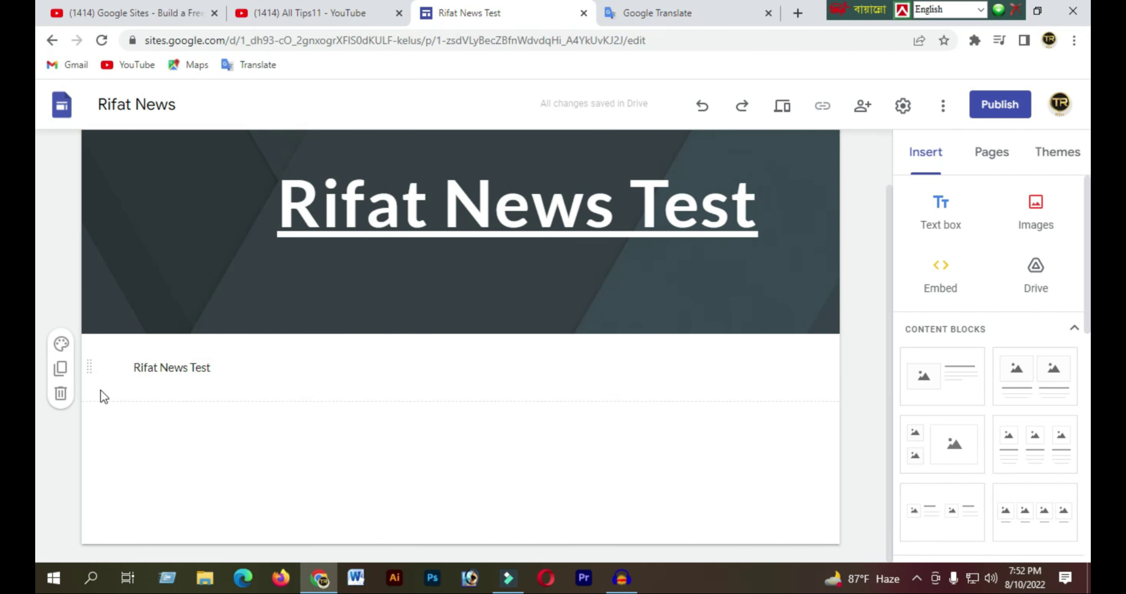
pyautogui.click(61, 393)
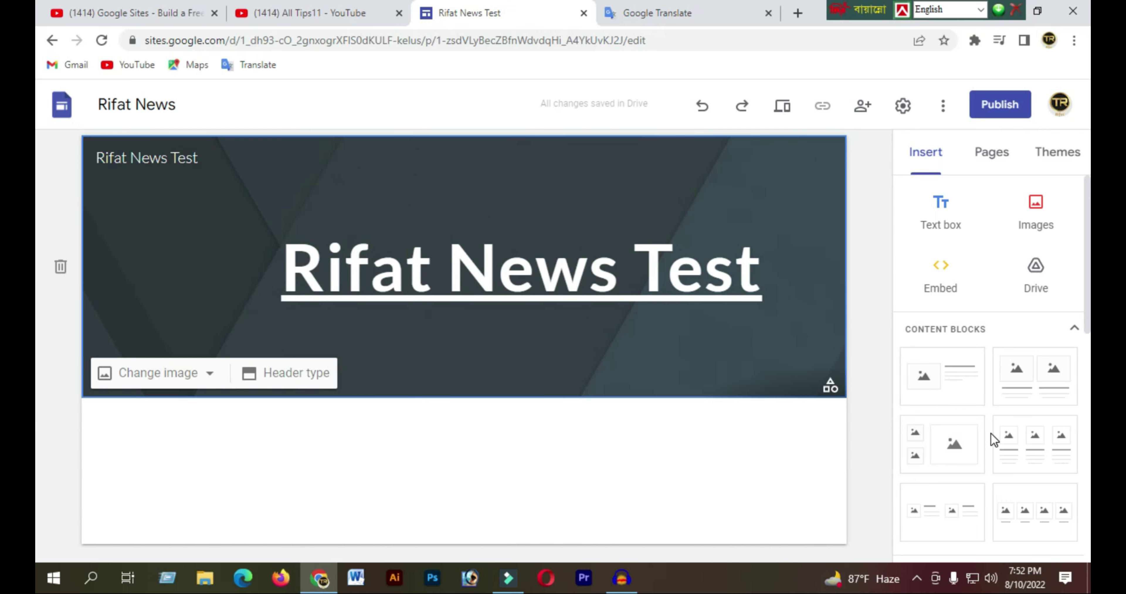
# Look through the available content elements and insert an empty text box below the header
pyautogui.scroll(-5, 970, 482)
pyautogui.scroll(5, 968, 437)
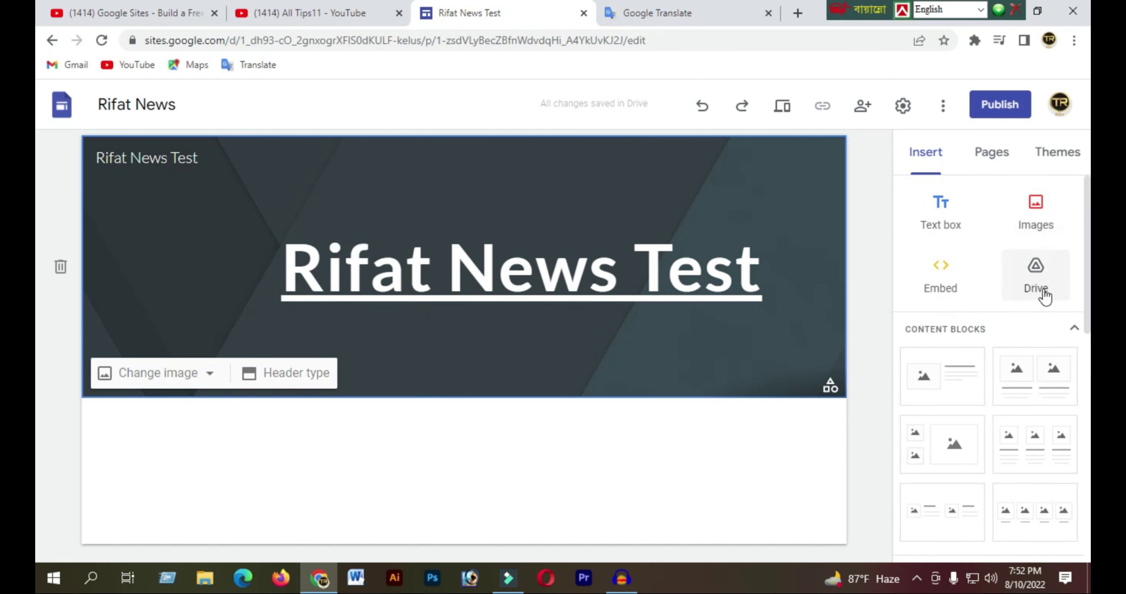
pyautogui.click(954, 220)
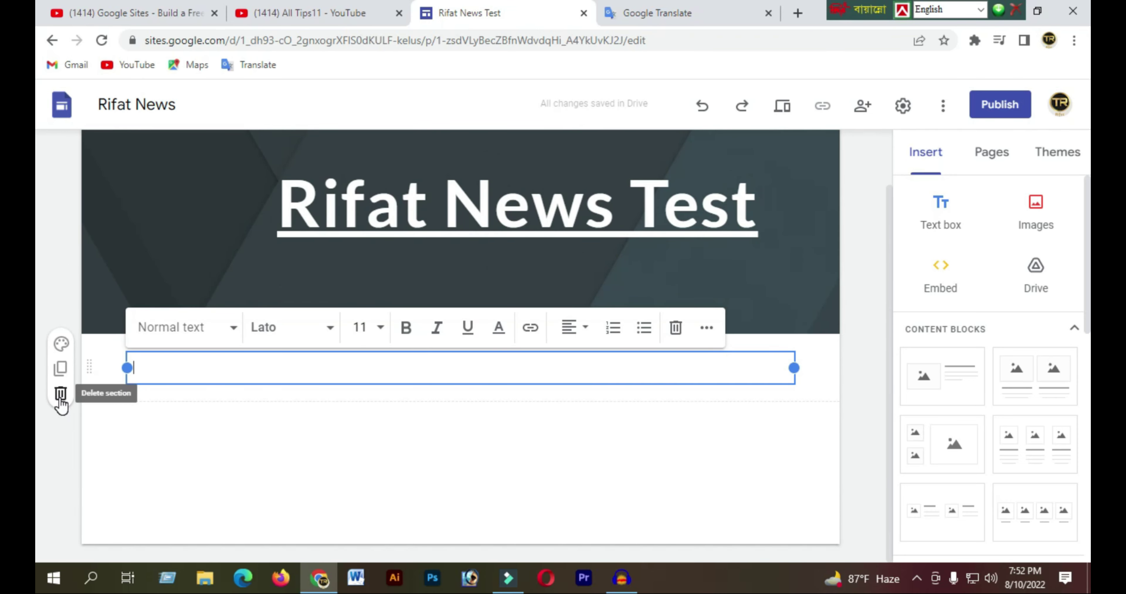
# Enter "Rifat News Test" in the empty text box below the header
pyautogui.click(516, 205)
pyautogui.click(892, 209)
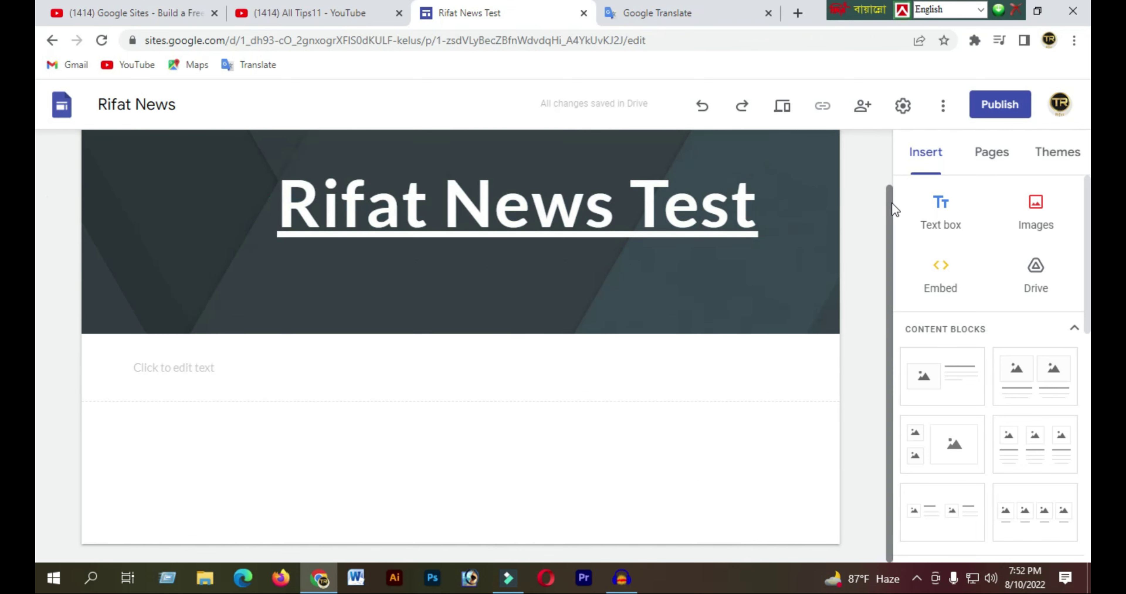
pyautogui.click(254, 377)
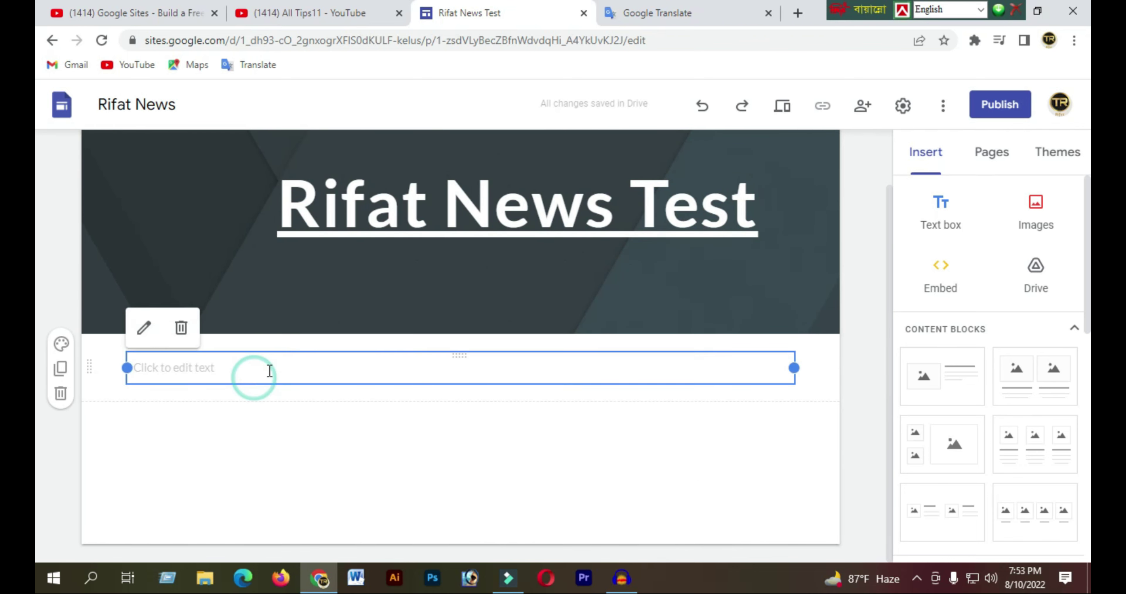
pyautogui.click(264, 371)
pyautogui.write('Rifat News Test')
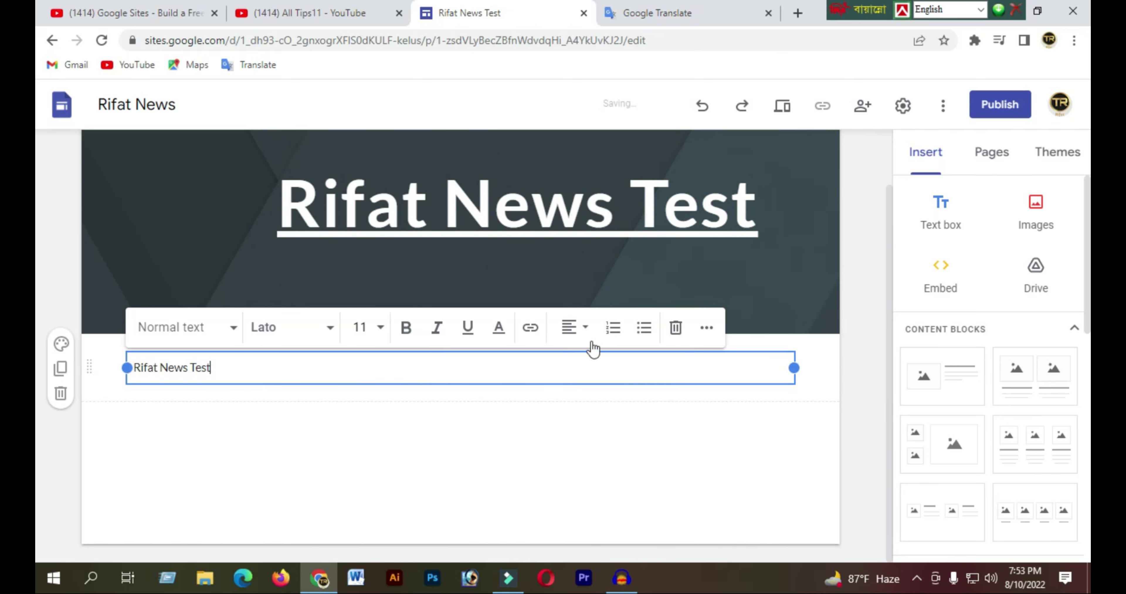
# Center-align the "Rifat News Test" text in the text box below the header
pyautogui.click(569, 328)
pyautogui.click(570, 373)
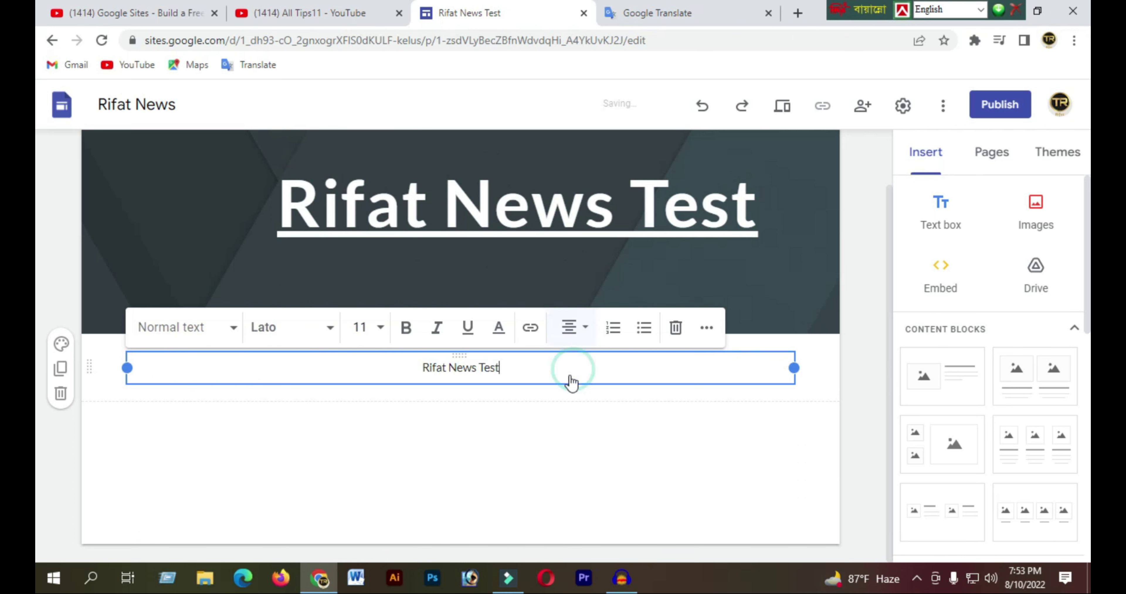
pyautogui.click(512, 412)
pyautogui.moveTo(505, 369); pyautogui.dragTo(410, 369)
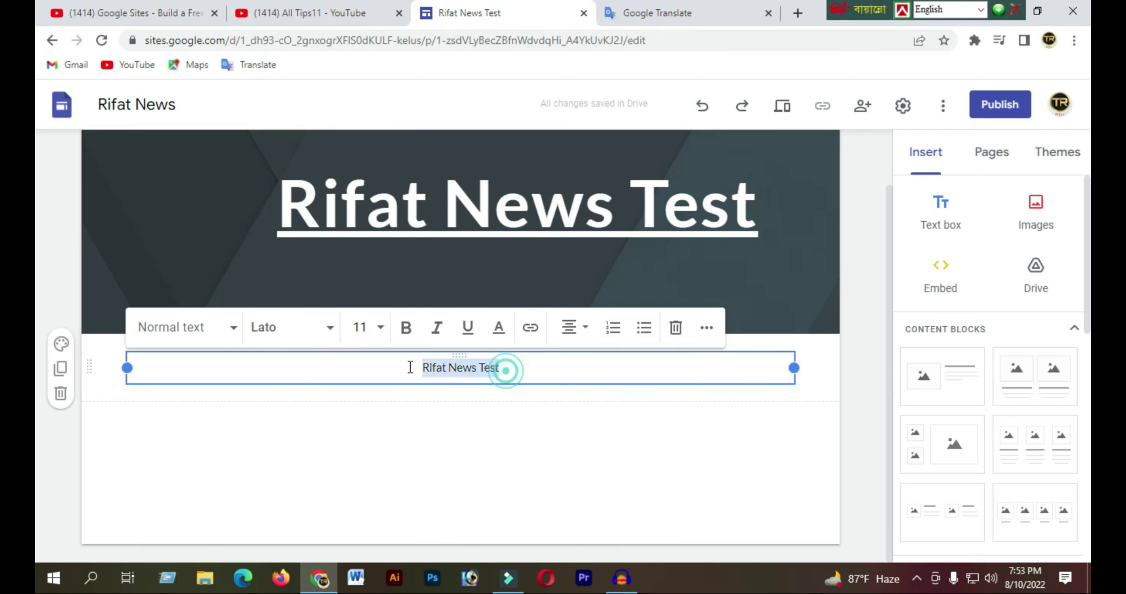
pyautogui.click(523, 437)
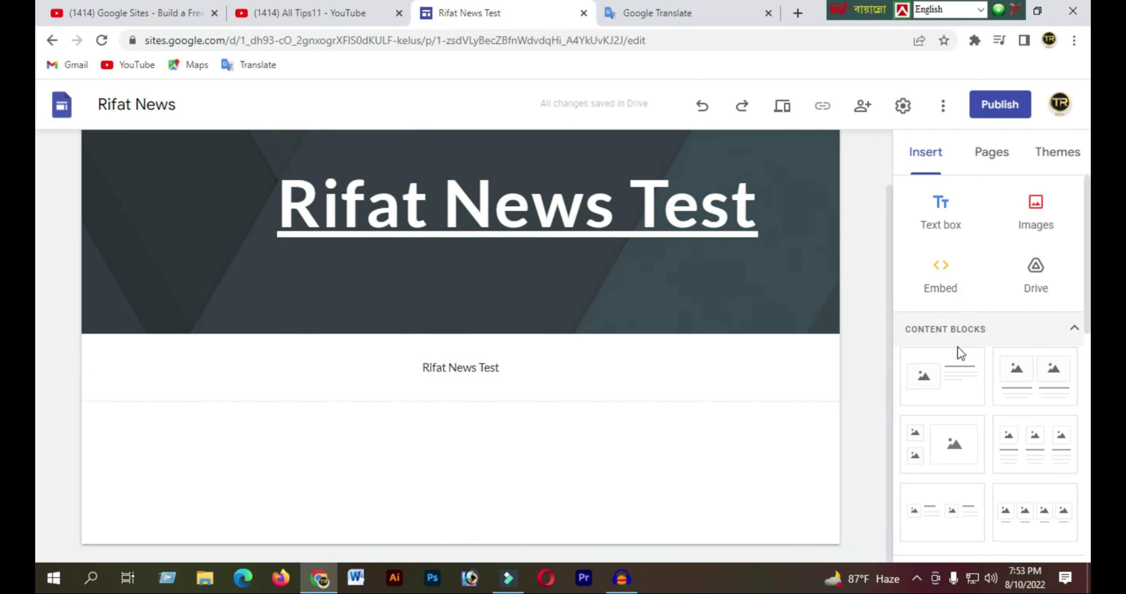
# Insert the content block with one image beside text below the text box and fill its placeholder with the rtlinkup.com image
pyautogui.scroll(-3, 940, 437)
pyautogui.scroll(-5, 946, 435)
pyautogui.scroll(10, 958, 346)
pyautogui.moveTo(962, 393); pyautogui.dragTo(105, 474)
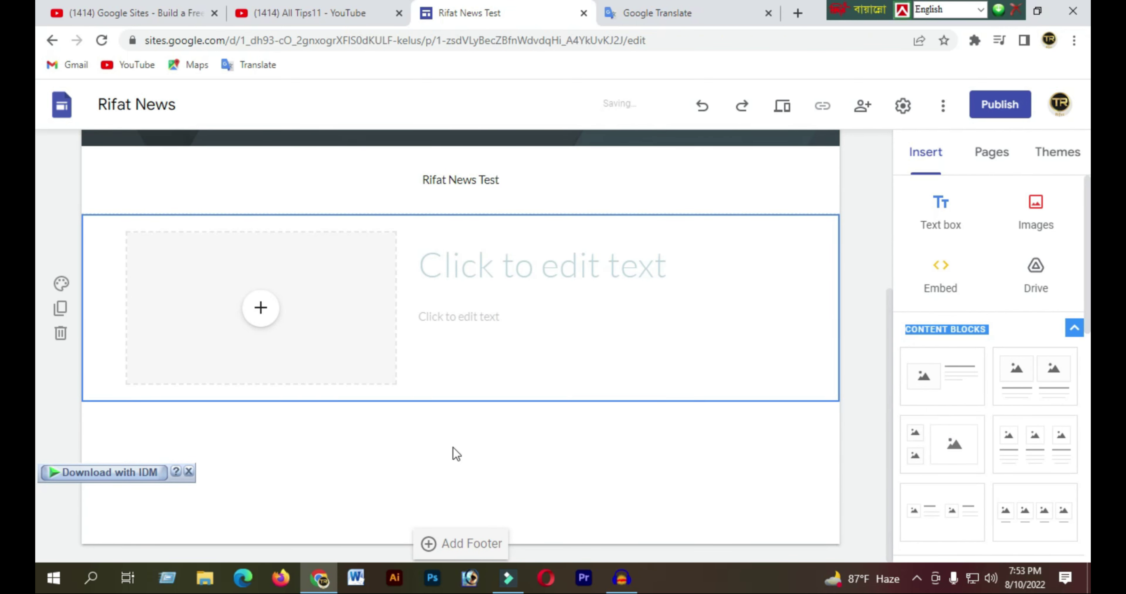
pyautogui.click(265, 314)
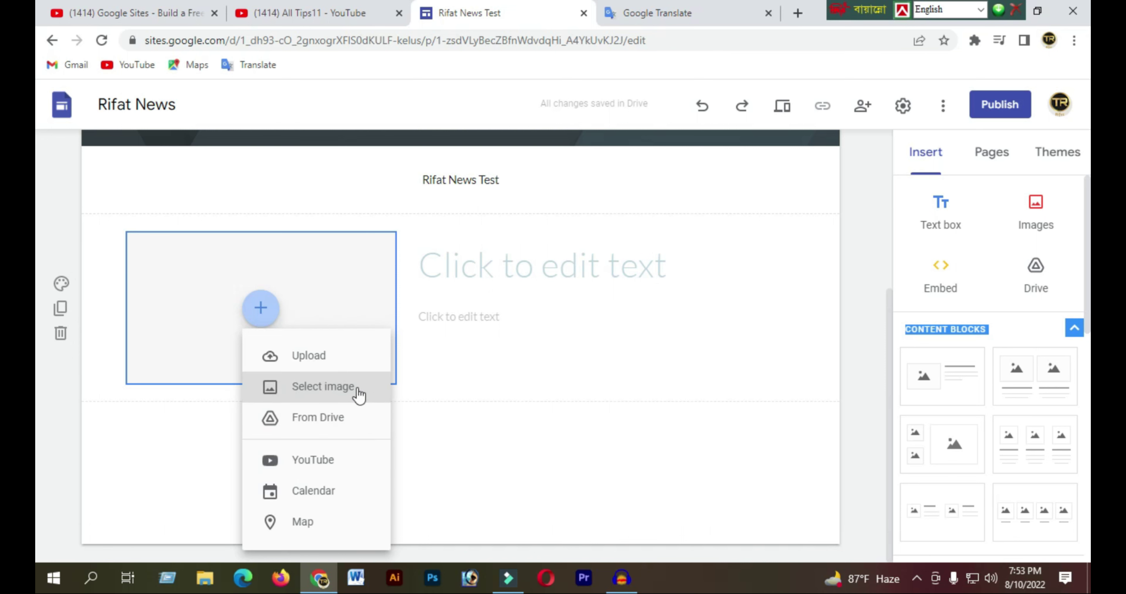
pyautogui.click(323, 386)
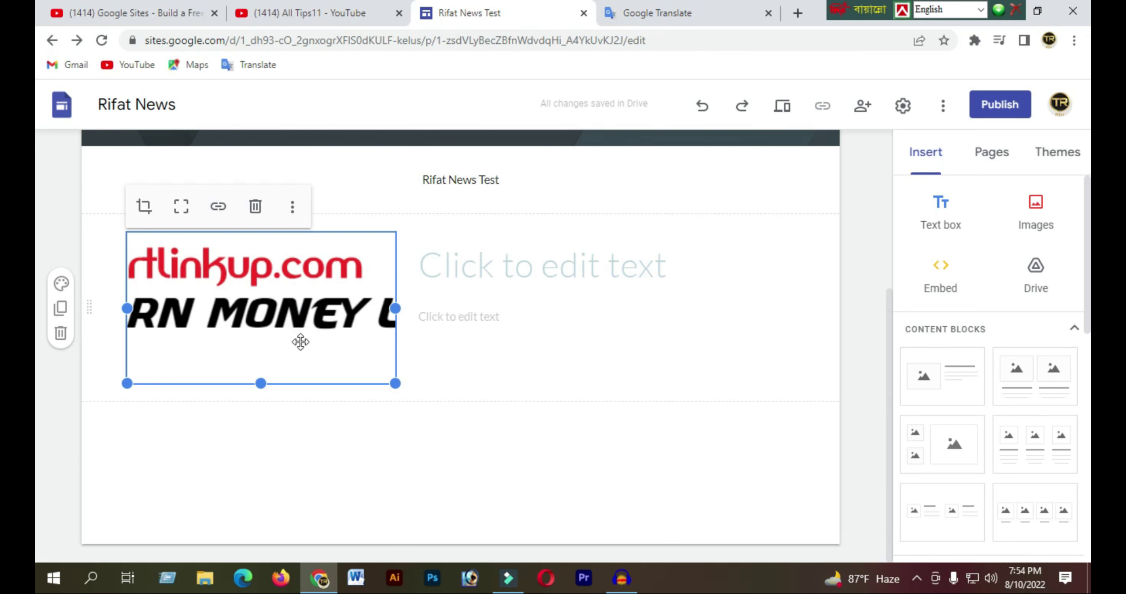
# Check the logo and favicon options in the site's brand image settings
pyautogui.scroll(5, 239, 333)
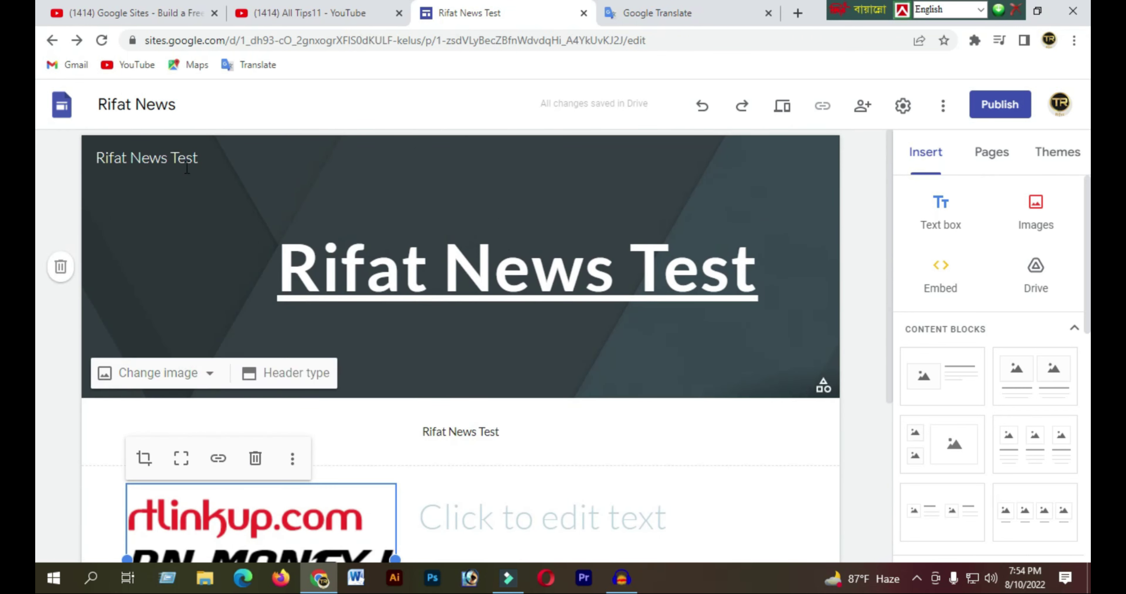
pyautogui.click(126, 197)
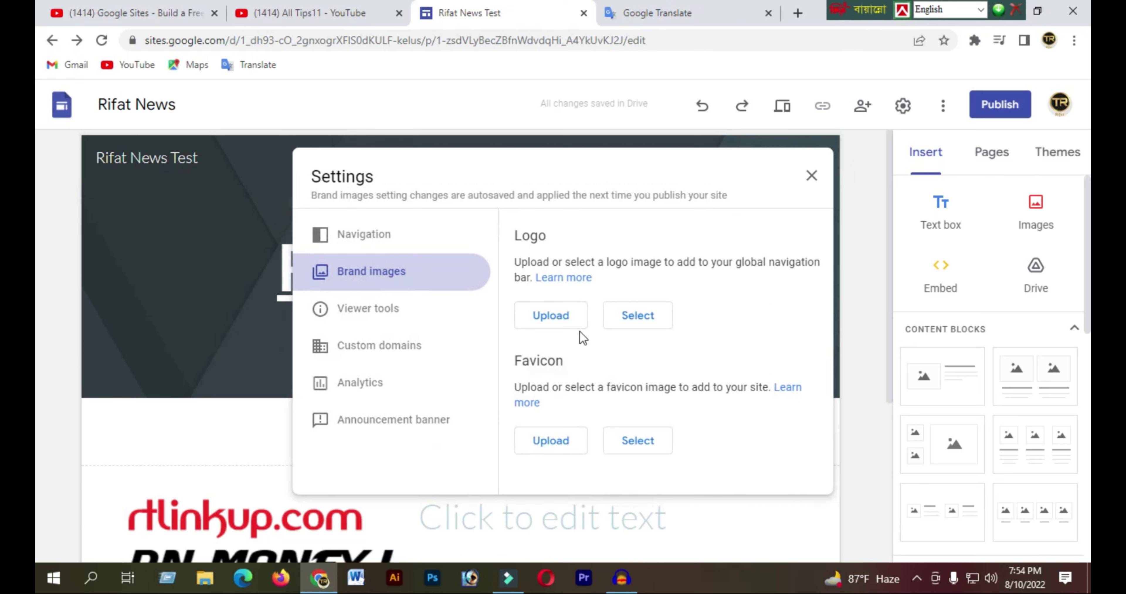
pyautogui.press('Escape')
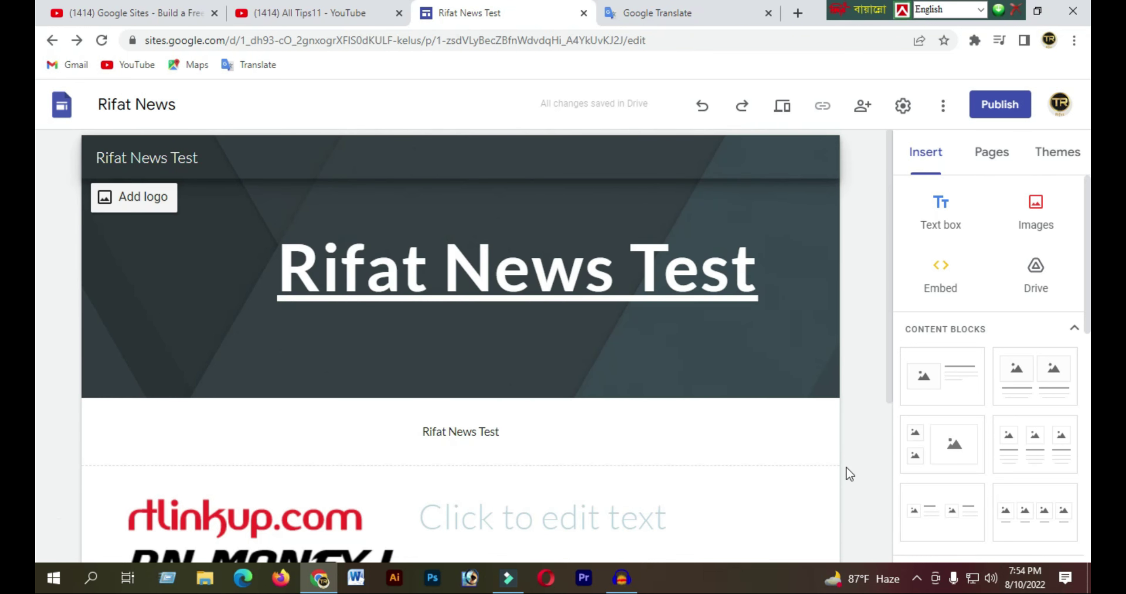
# Enter "Rifat News Test" as the heading beside the rtlinkup.com image
pyautogui.scroll(-4, 831, 469)
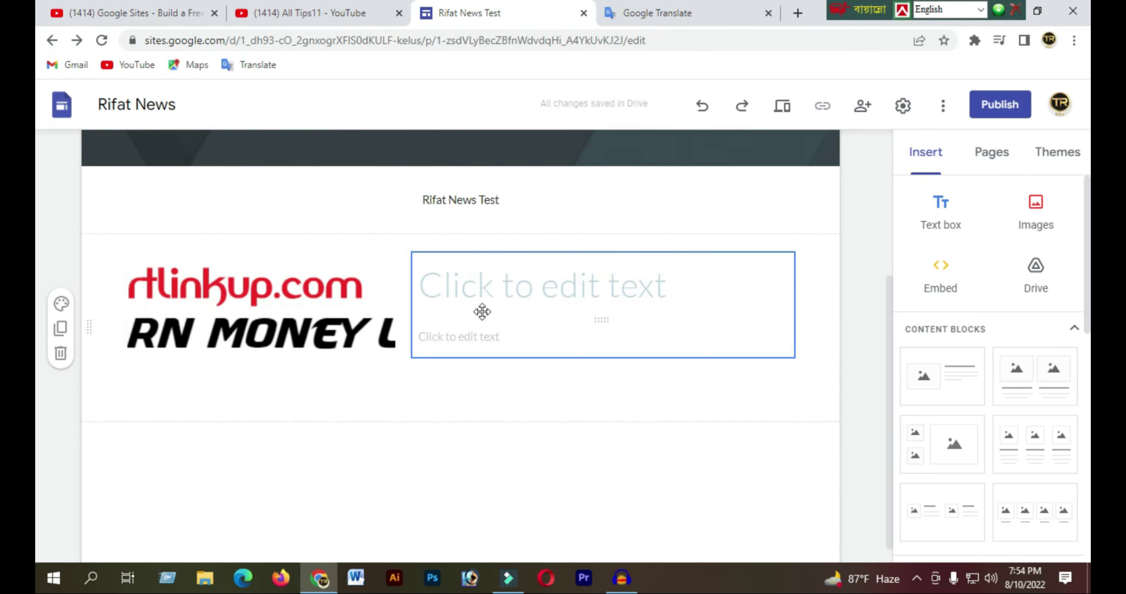
pyautogui.click(465, 293)
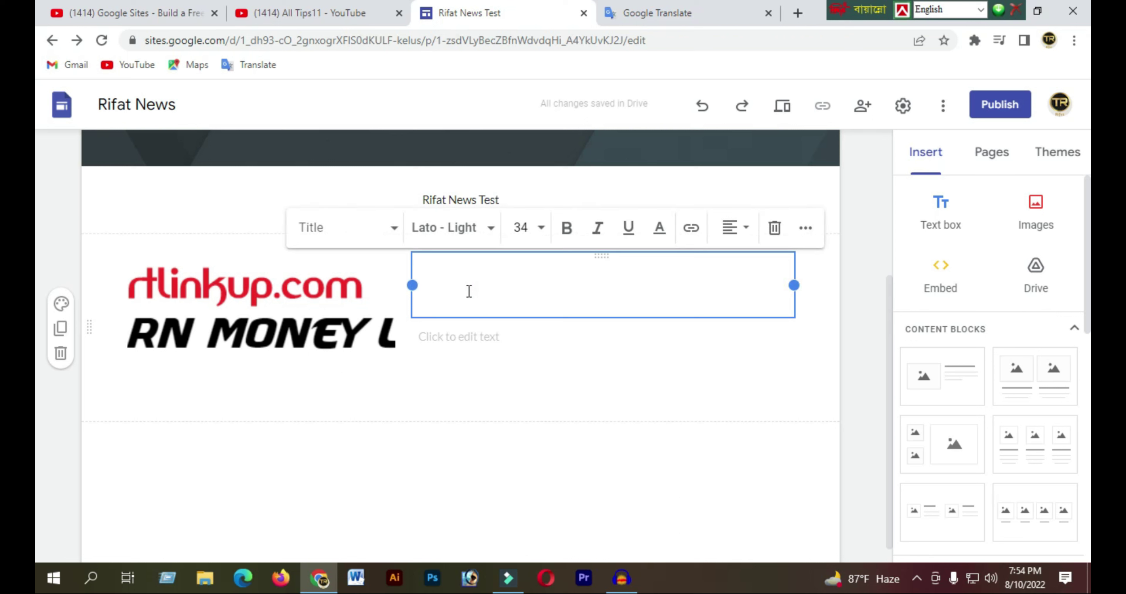
pyautogui.write('Rifat News Test')
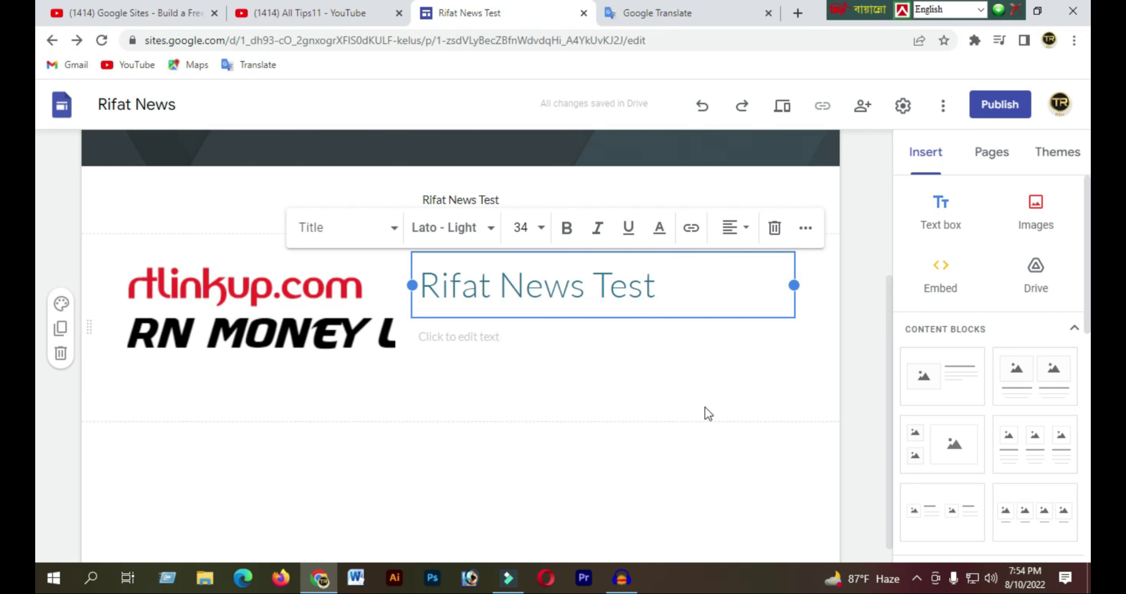
pyautogui.click(342, 456)
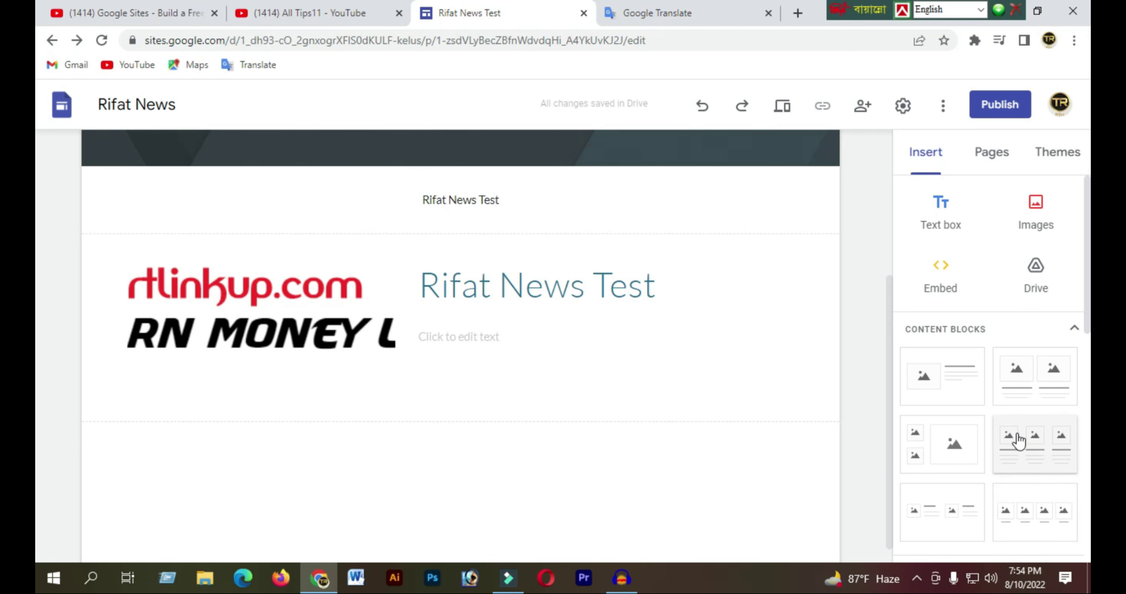
# Insert the content block with three captioned image columns below the rtlinkup.com image section
pyautogui.scroll(-2, 1014, 463)
pyautogui.moveTo(1058, 372); pyautogui.dragTo(251, 486)
pyautogui.scroll(-1, 240, 380)
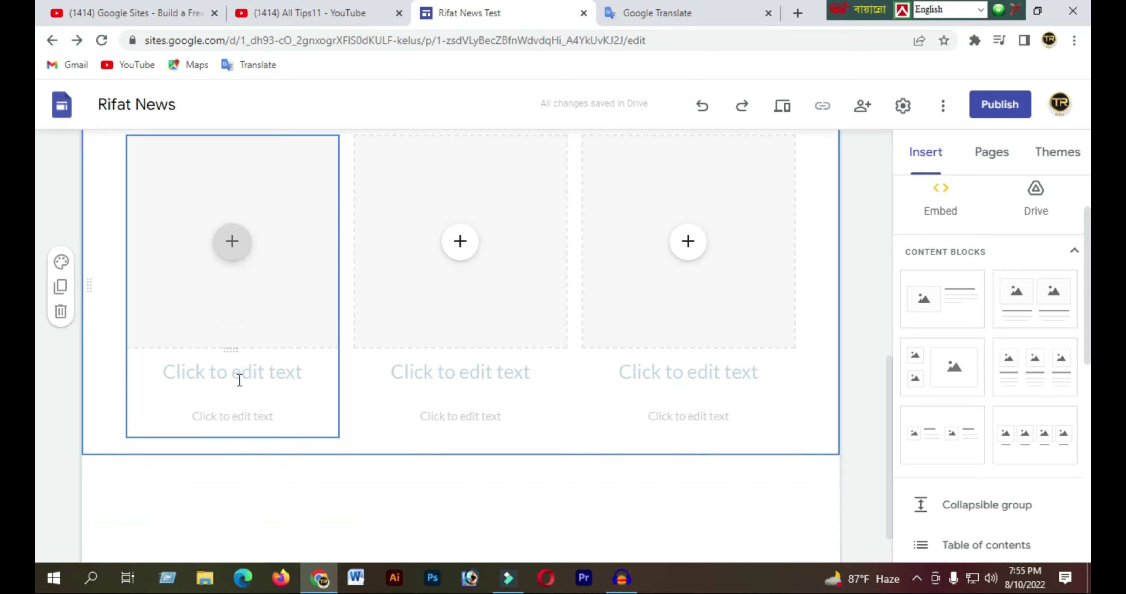
pyautogui.scroll(3, 238, 350)
pyautogui.scroll(-2, 248, 480)
# Fill the three placeholders with the uploaded YouTube videos about the A9 mini IP camera, making a website, and getting a MasterCard online
pyautogui.click(229, 315)
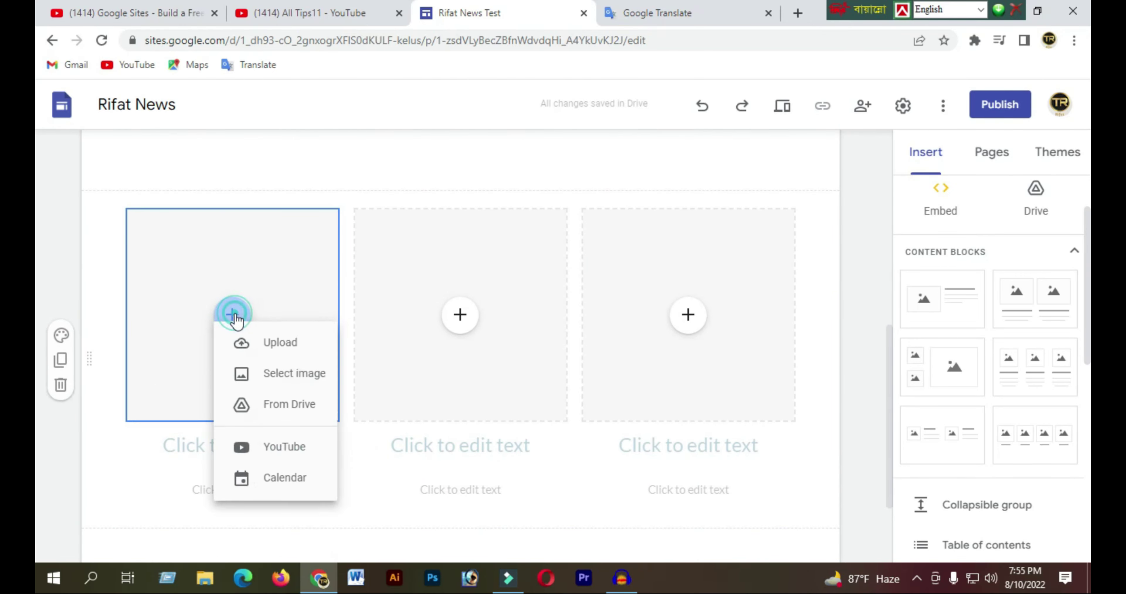
pyautogui.click(287, 466)
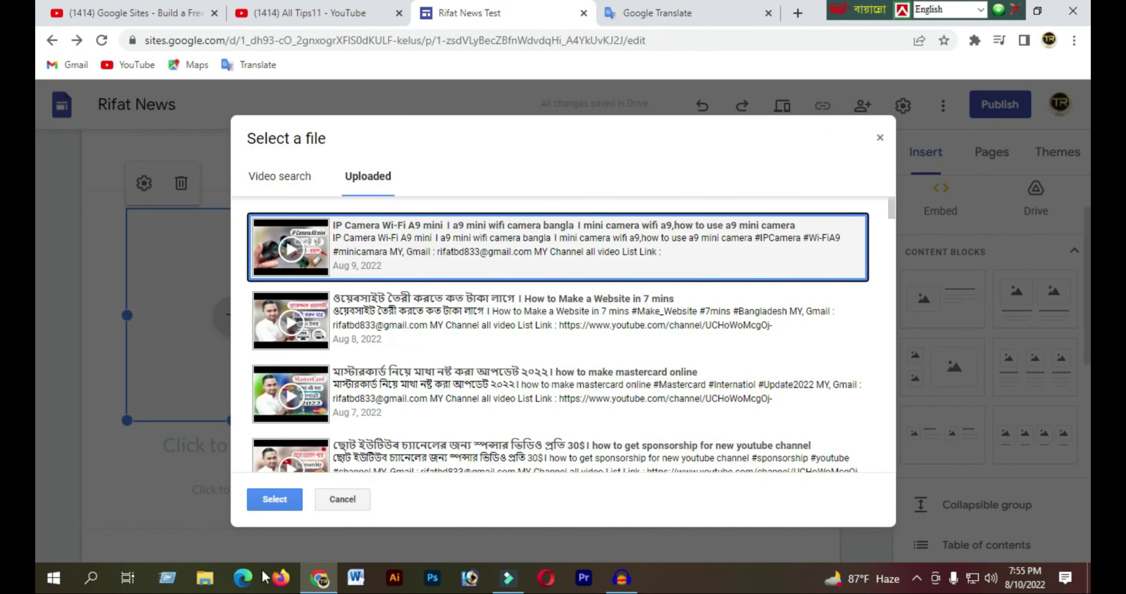
pyautogui.click(283, 499)
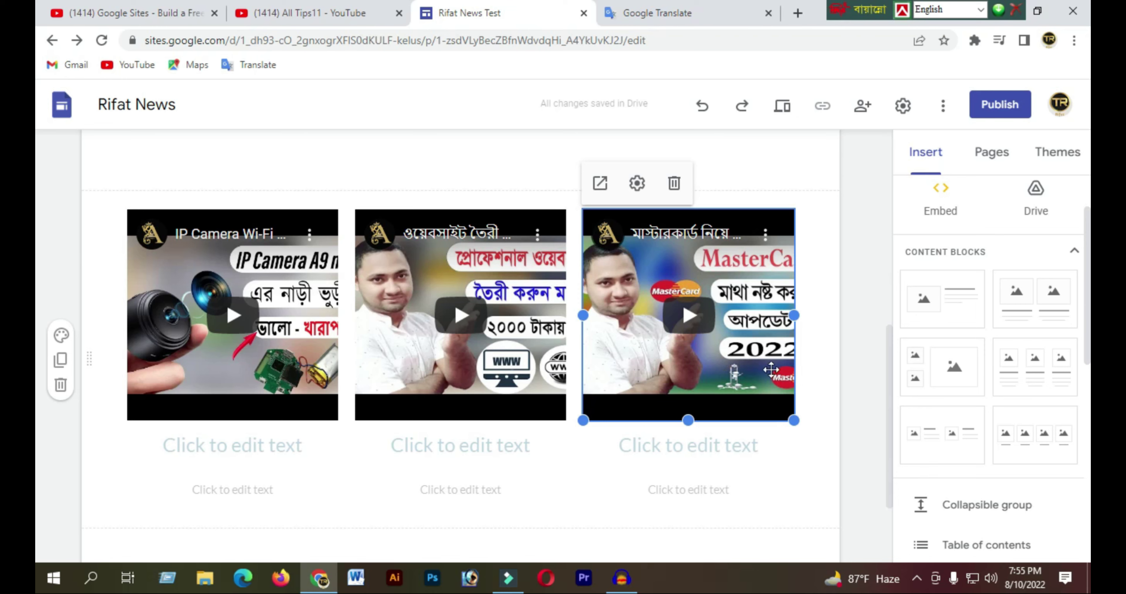
# Try out the content block with two small images beside text below the video section, and delete it
pyautogui.scroll(6, 603, 359)
pyautogui.scroll(-8, 800, 431)
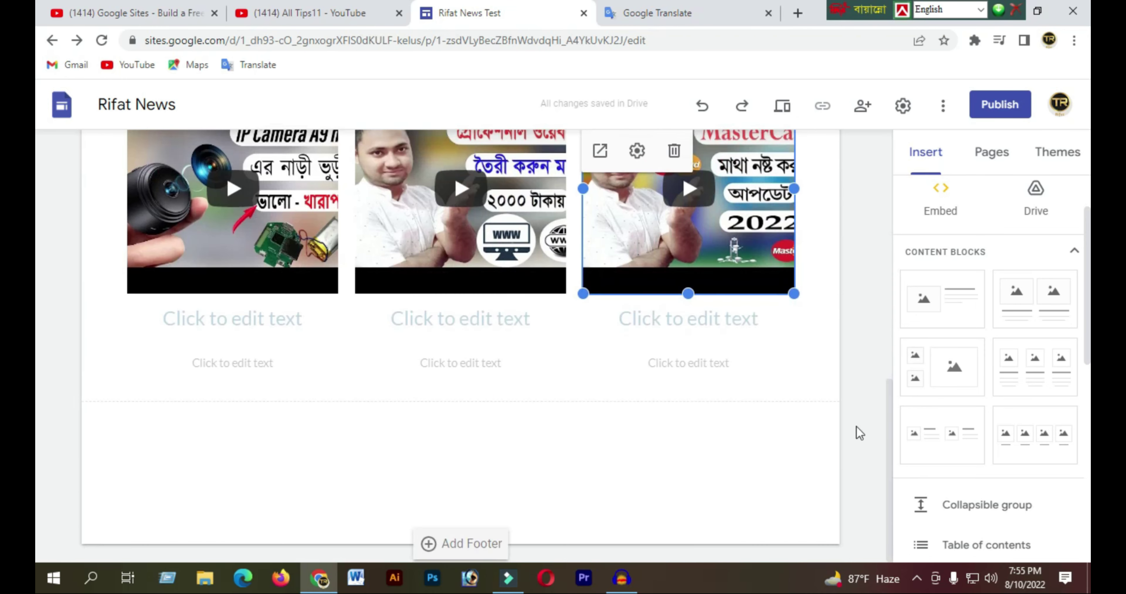
pyautogui.click(940, 440)
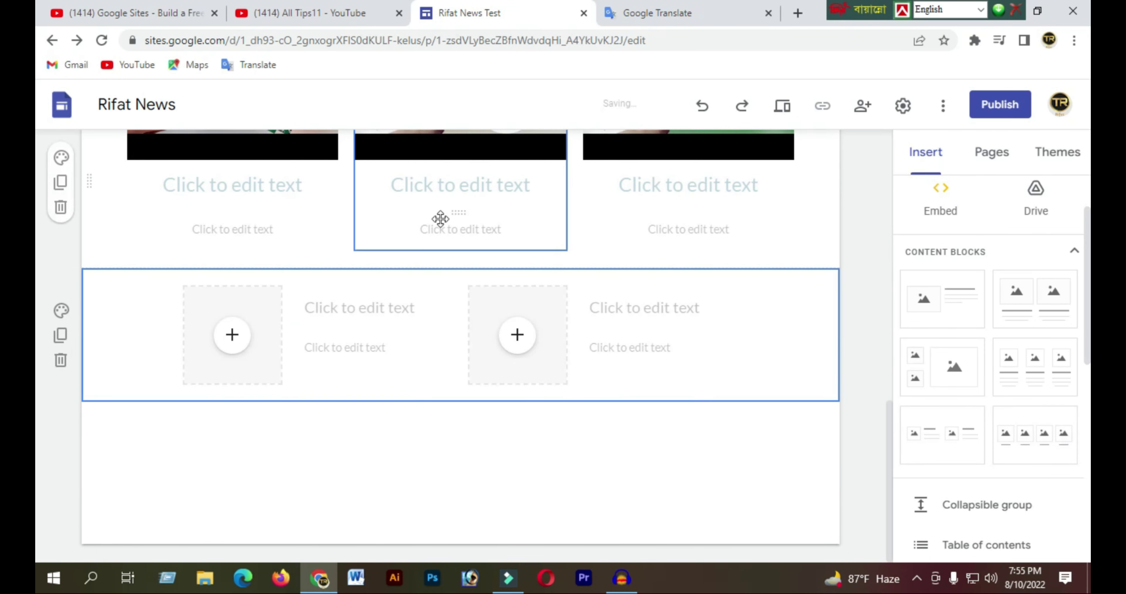
pyautogui.click(61, 362)
# Try out the four-image content block below the videos, view its section color styles, and delete the section
pyautogui.moveTo(1018, 442); pyautogui.dragTo(324, 502)
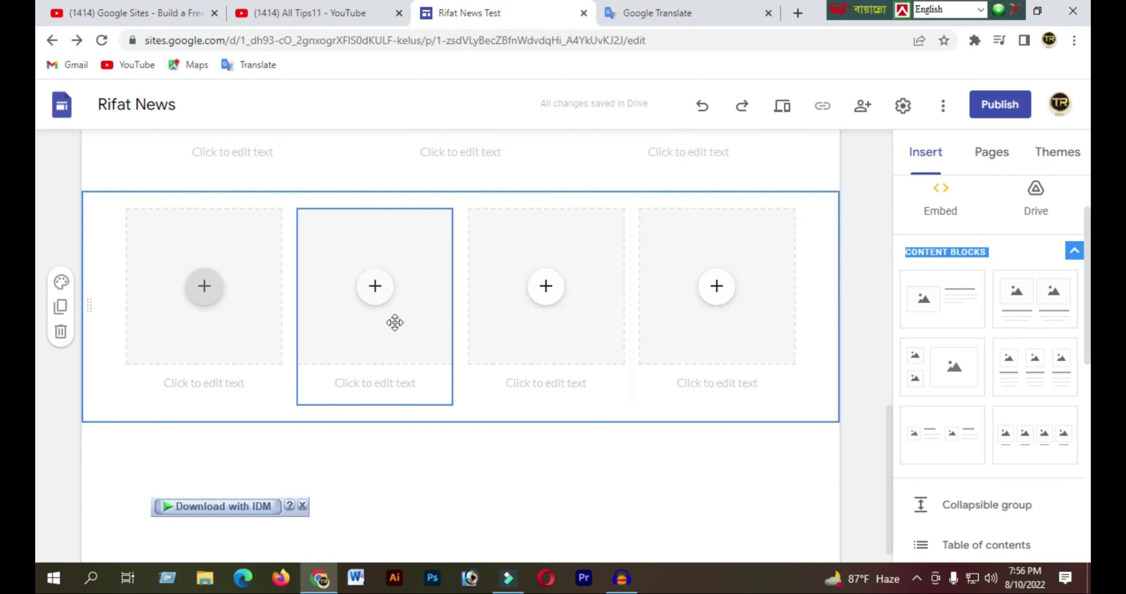
pyautogui.click(61, 282)
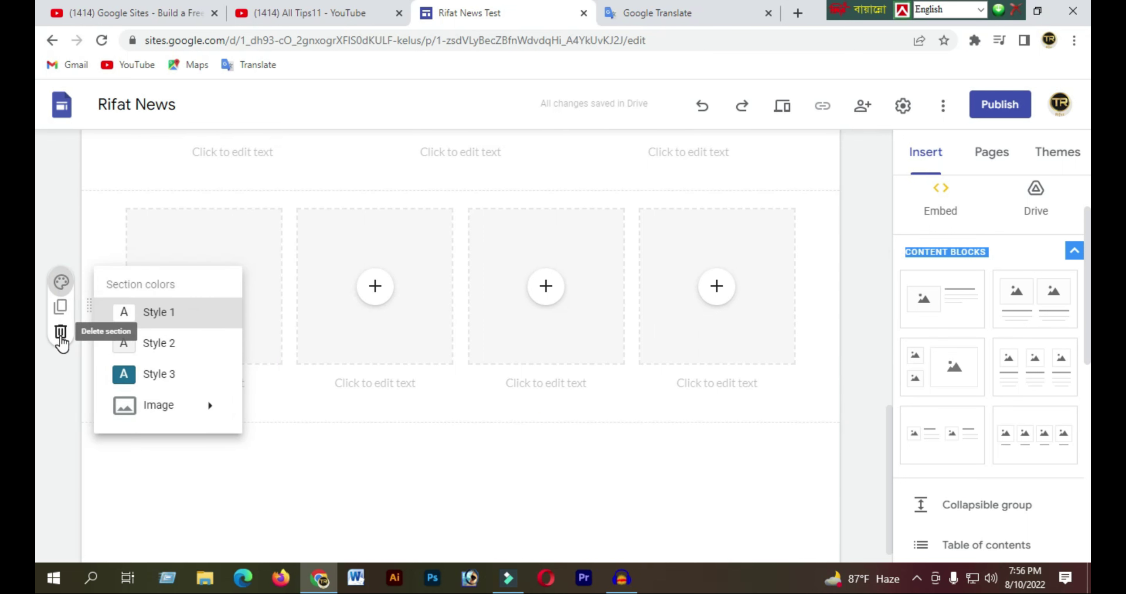
pyautogui.click(550, 450)
pyautogui.click(62, 340)
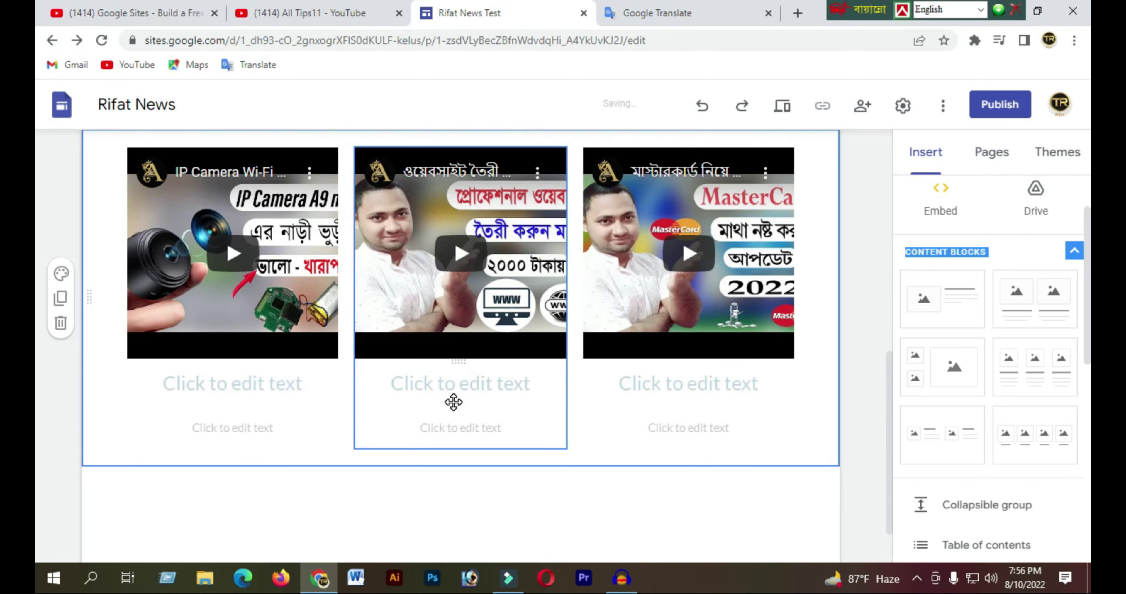
# Replace the header background with the photo of a teal notebook and blue pen
pyautogui.scroll(10, 454, 402)
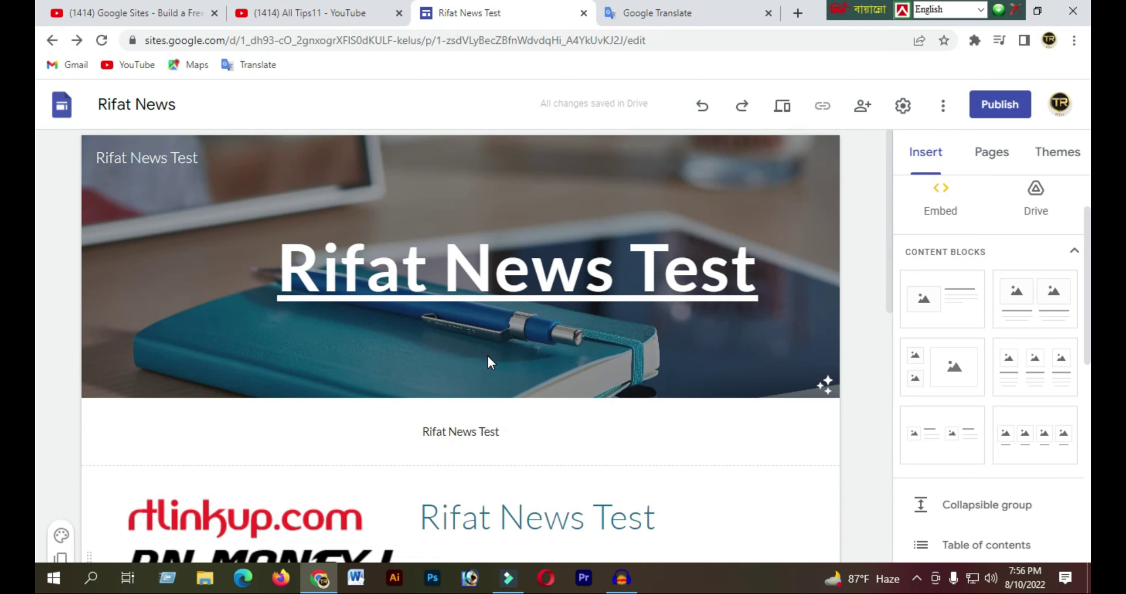
pyautogui.click(295, 426)
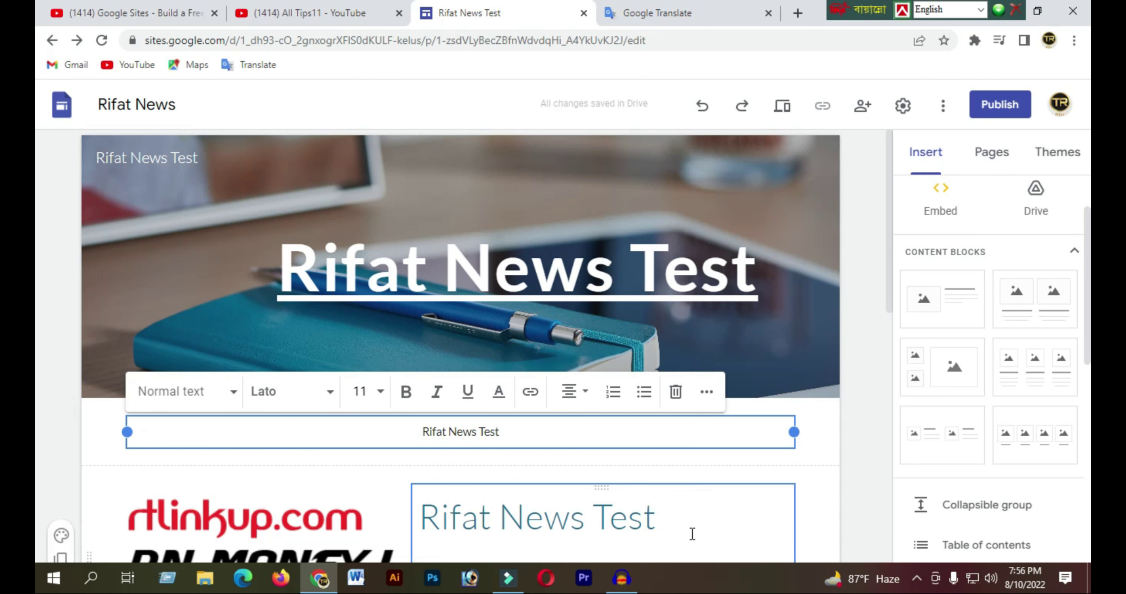
# Review the page sections and examine the remaining insertable elements, including the available calendars
pyautogui.scroll(-3, 677, 530)
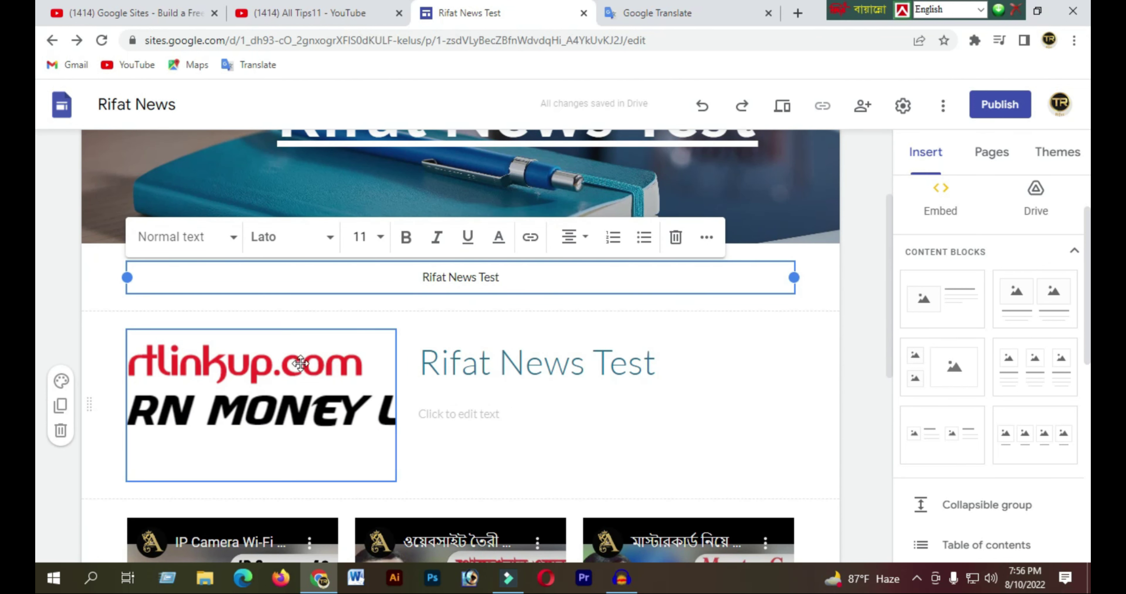
pyautogui.scroll(-9, 354, 462)
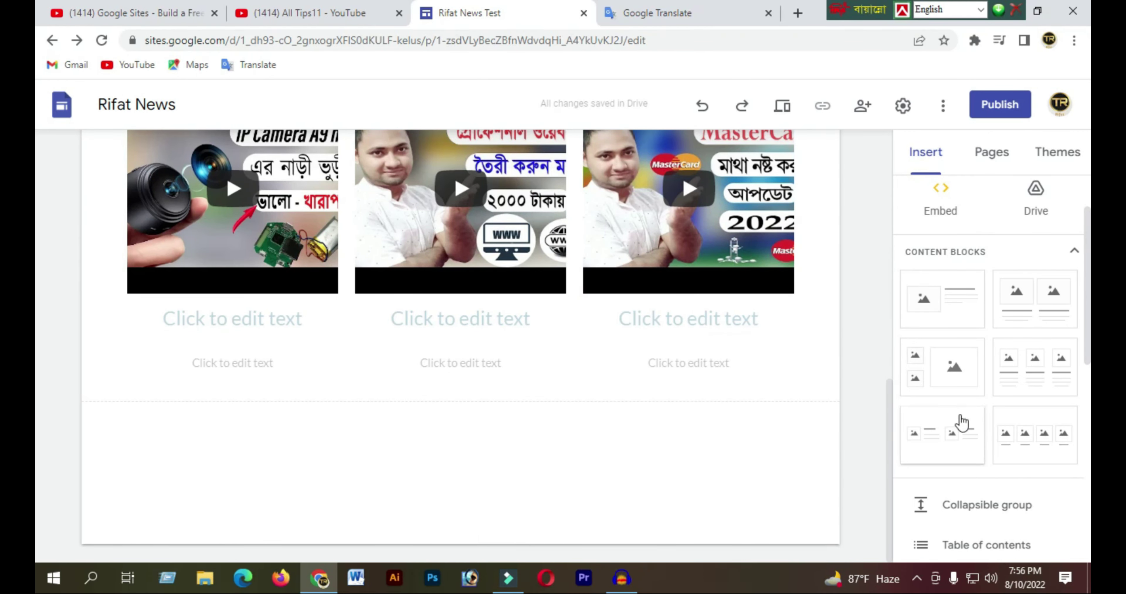
pyautogui.scroll(-5, 962, 428)
pyautogui.scroll(-4, 1010, 426)
pyautogui.scroll(2, 1008, 426)
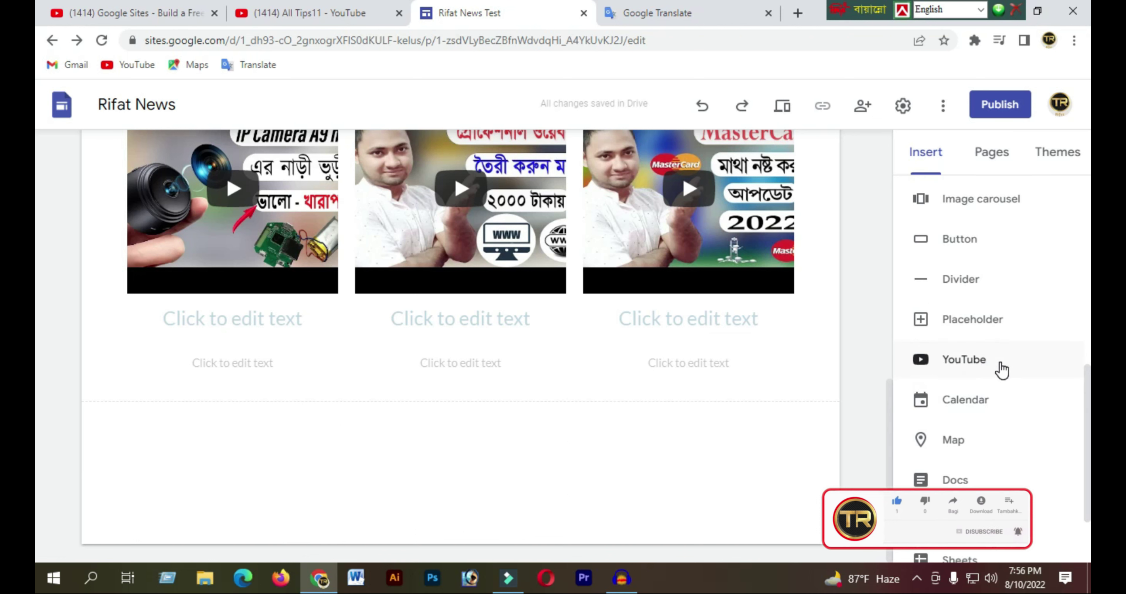
pyautogui.scroll(-2, 996, 502)
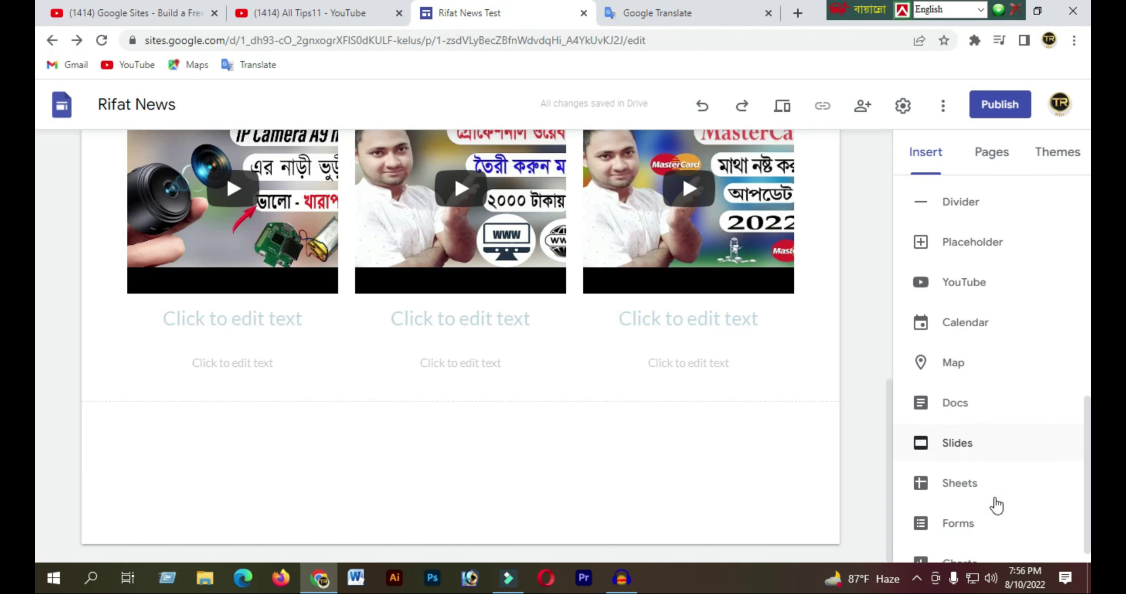
pyautogui.scroll(-1, 977, 513)
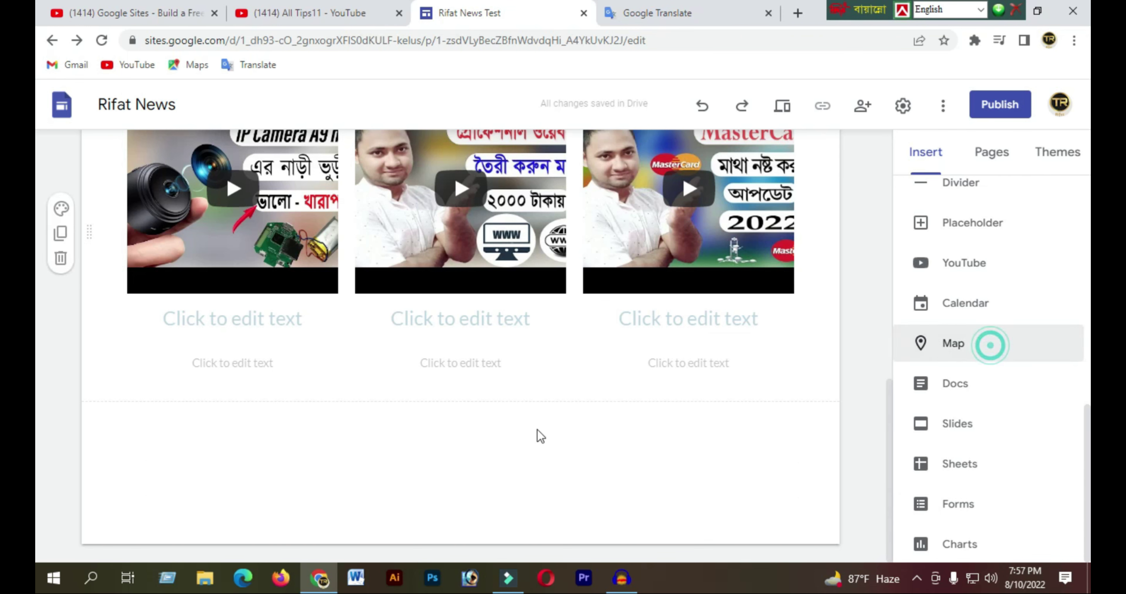
pyautogui.click(969, 319)
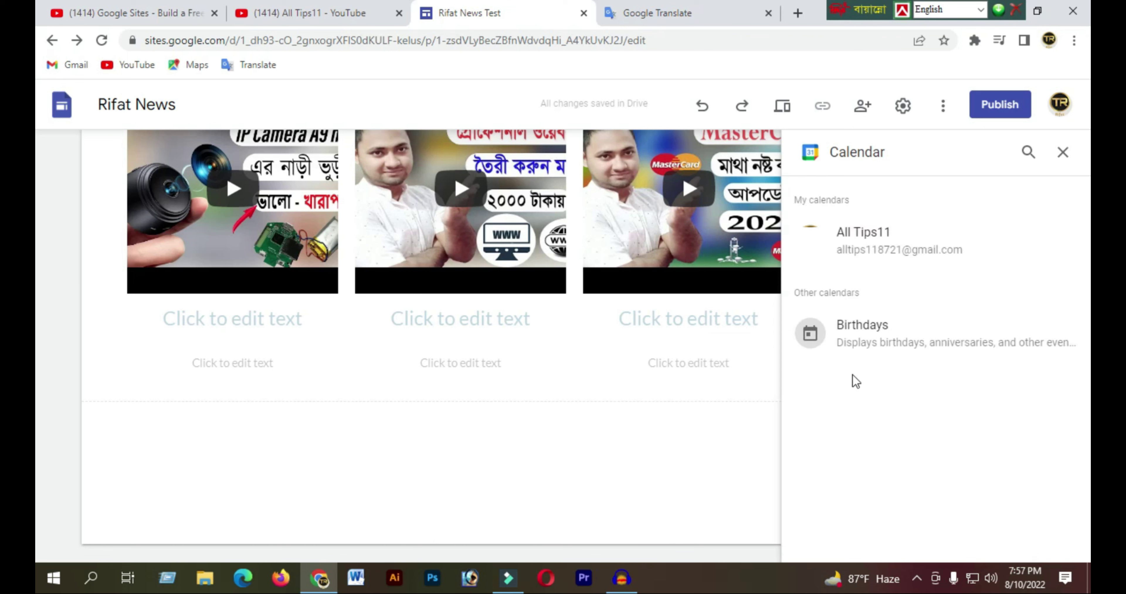
pyautogui.press('Escape')
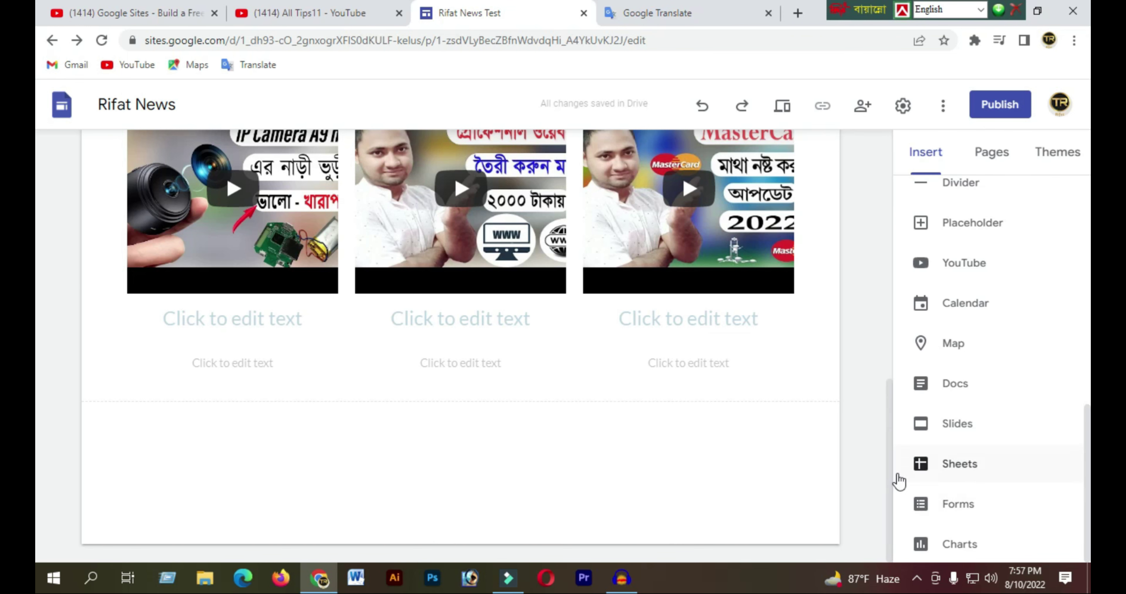
pyautogui.scroll(5, 940, 458)
pyautogui.scroll(5, 944, 437)
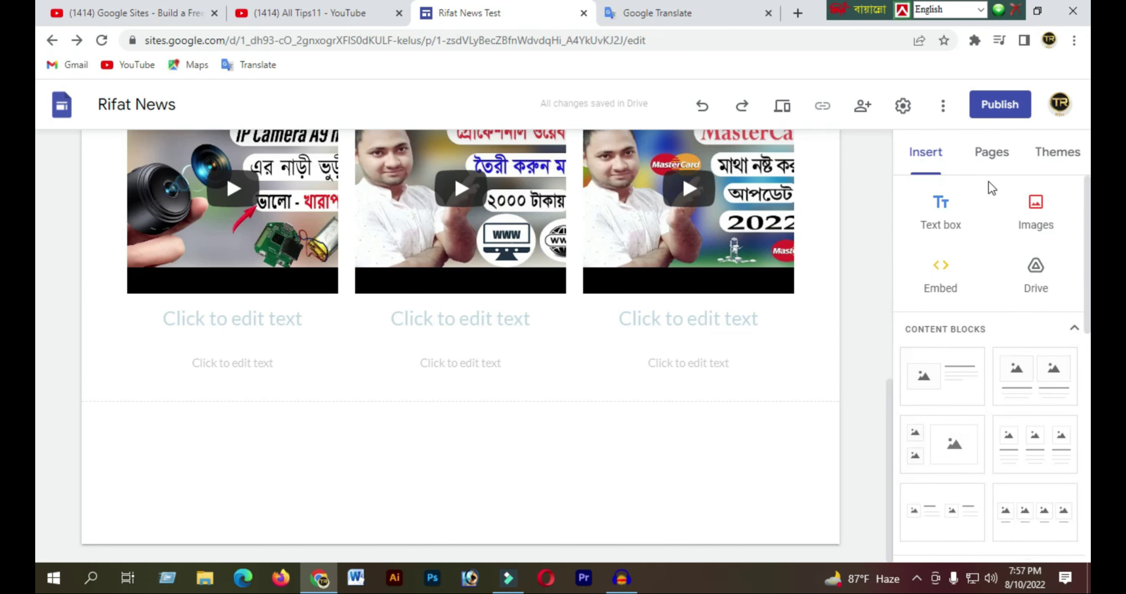
# Add a new page named "Rifat" to the site
pyautogui.click(992, 162)
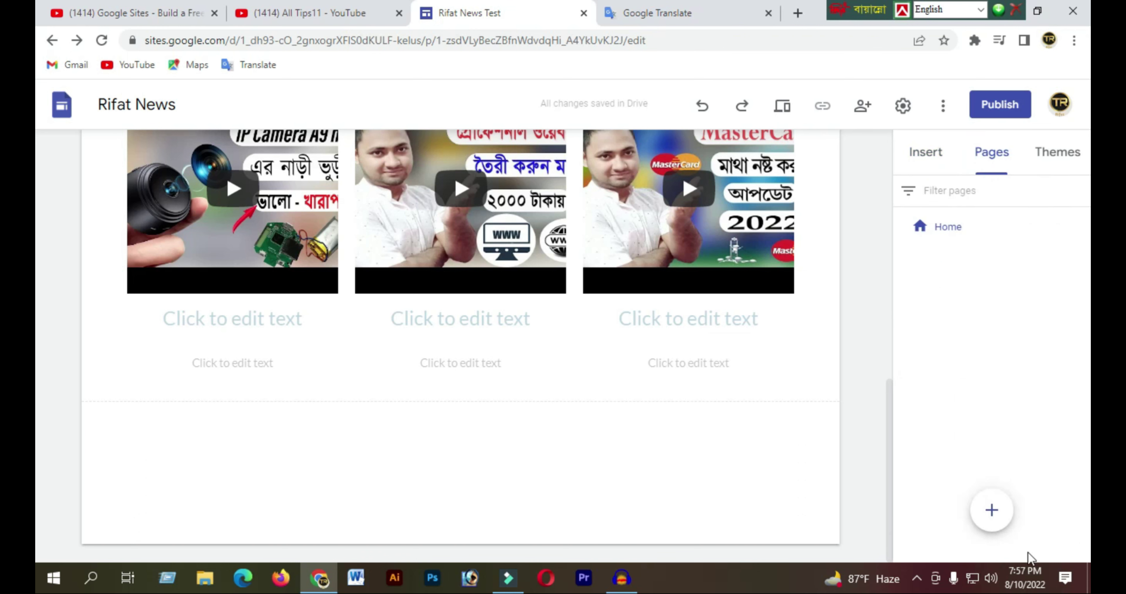
pyautogui.click(992, 512)
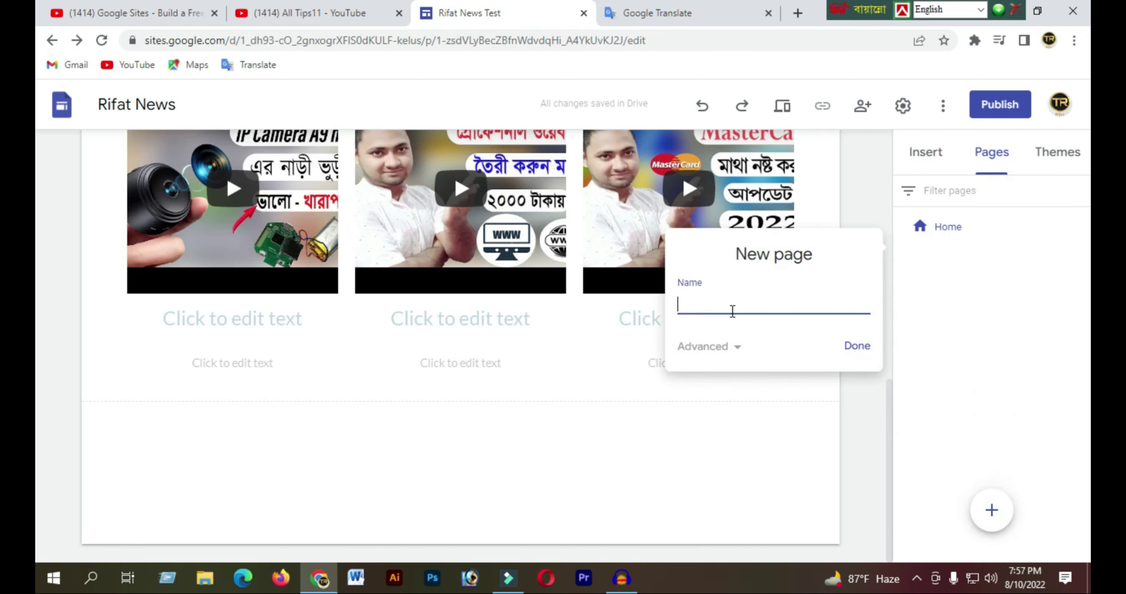
pyautogui.write('Rifat News Test')
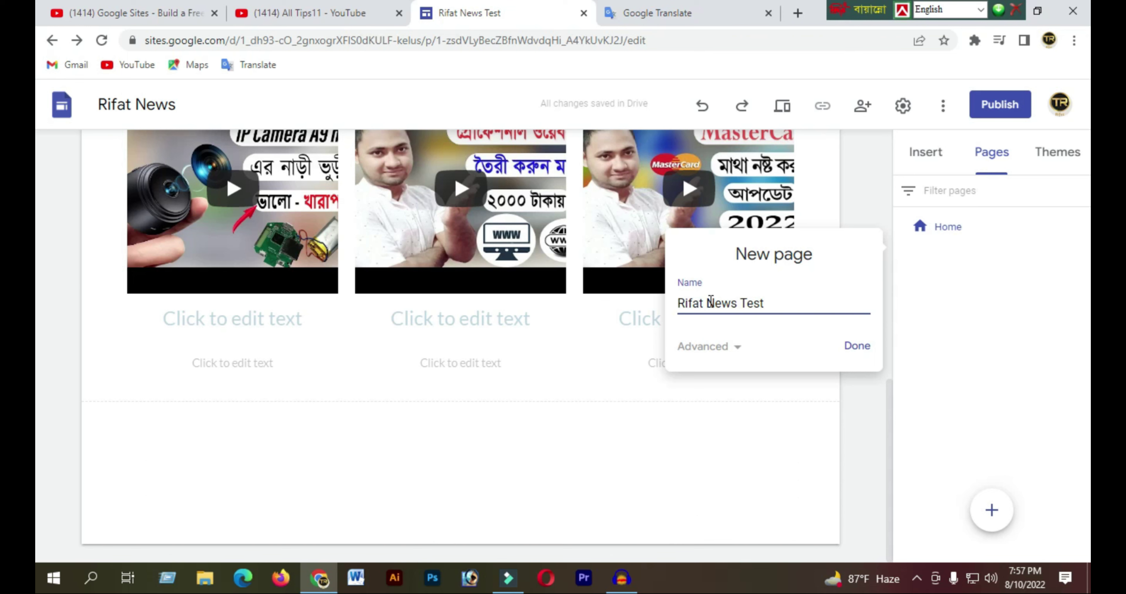
pyautogui.moveTo(705, 305); pyautogui.dragTo(838, 309)
pyautogui.press('BackSpace')
pyautogui.click(856, 346)
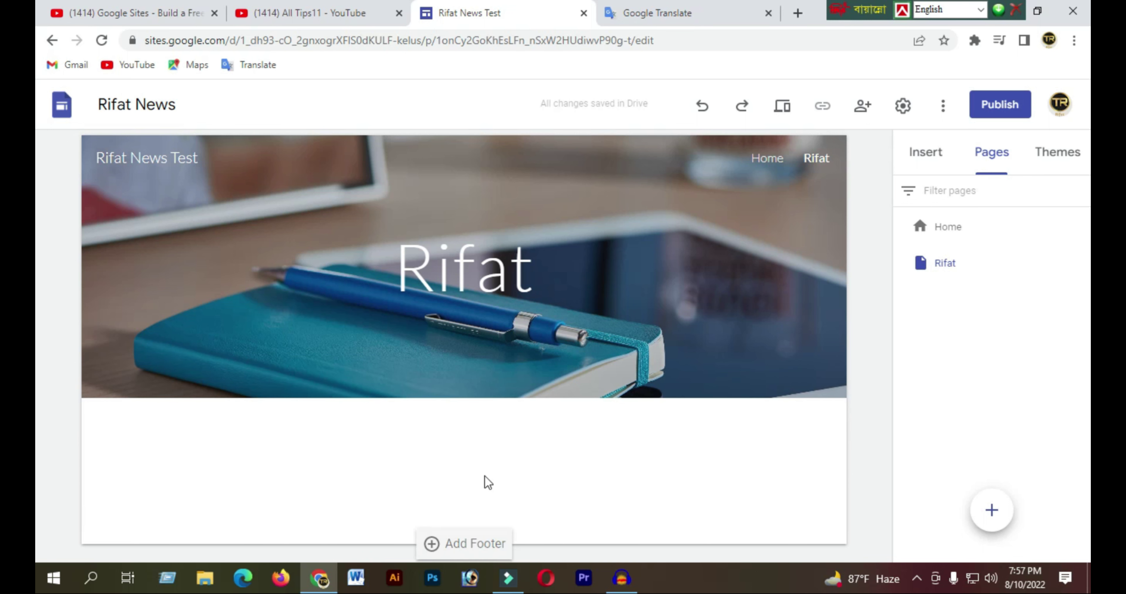
# Insert the content block with two small stacked images beside one large image below the Rifat page's header
pyautogui.click(925, 153)
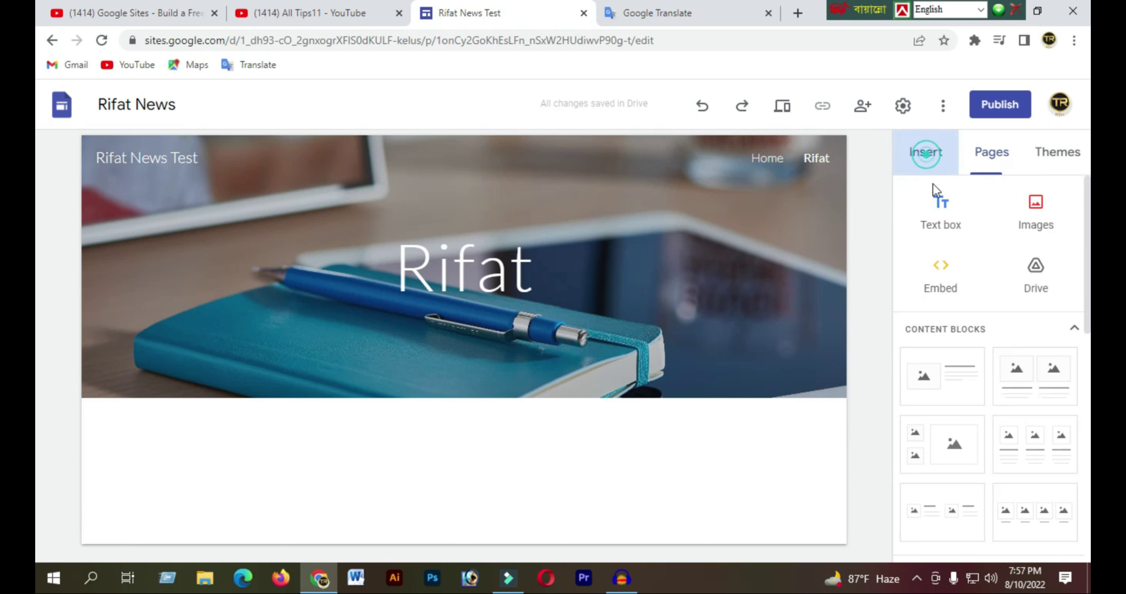
pyautogui.click(918, 461)
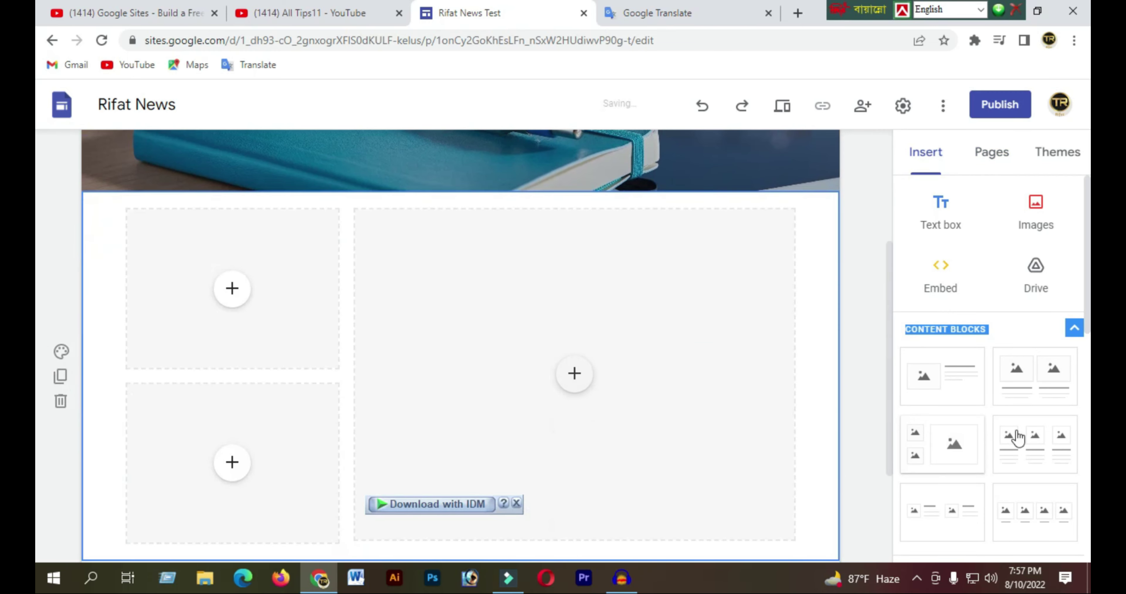
pyautogui.scroll(-3, 769, 495)
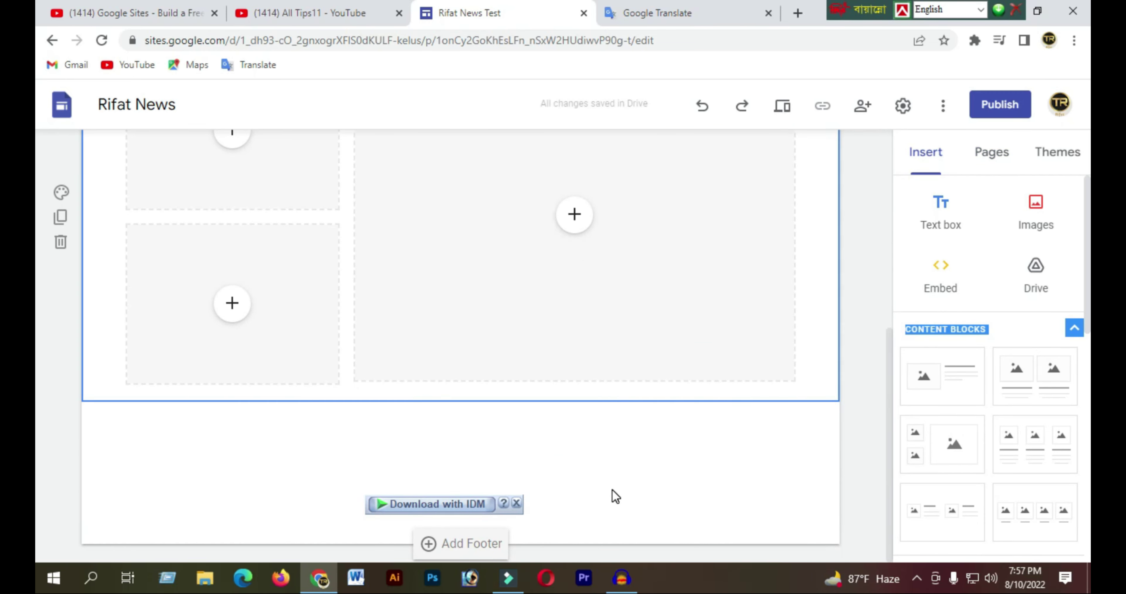
pyautogui.scroll(5, 614, 497)
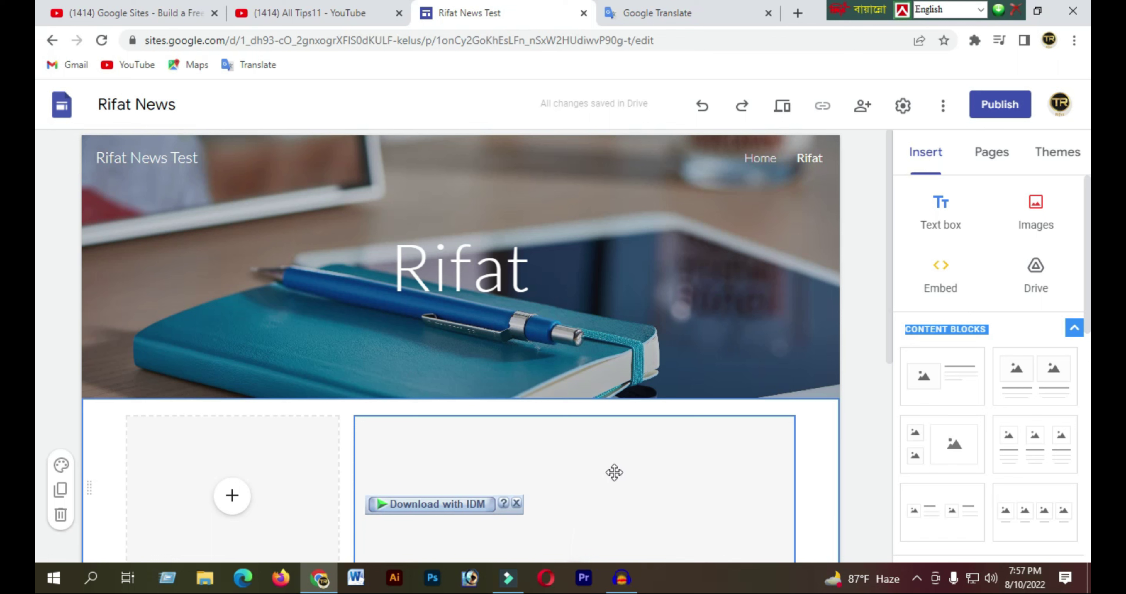
# Review the site's page list and examine the content of the Home and Rifat pages through the site navigation
pyautogui.click(1001, 166)
pyautogui.moveTo(989, 512)
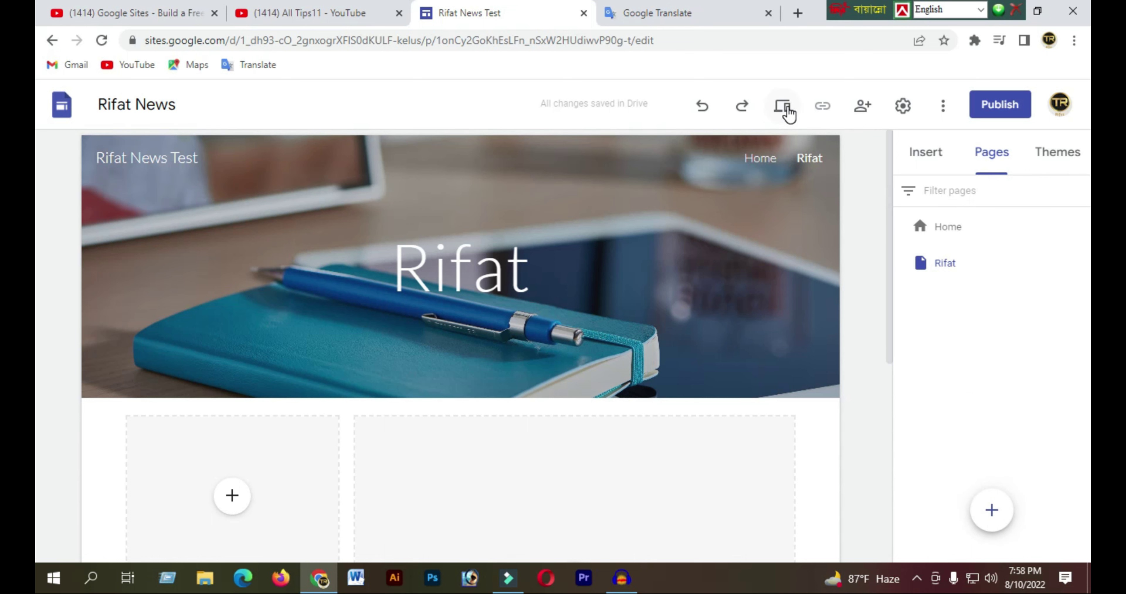
pyautogui.click(760, 158)
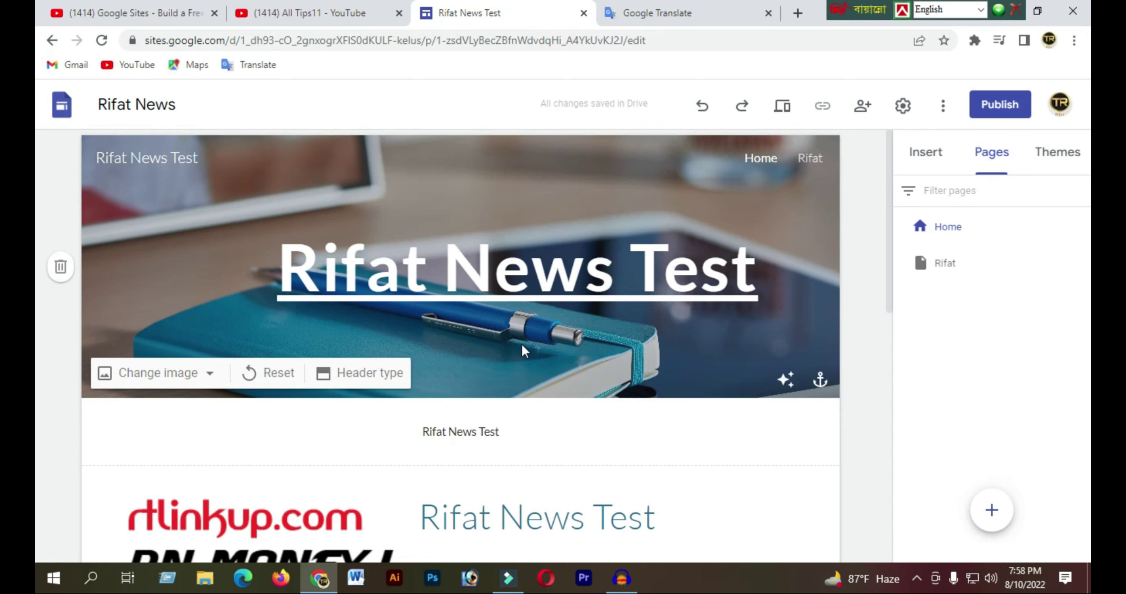
pyautogui.scroll(-15, 427, 474)
pyautogui.scroll(15, 434, 472)
pyautogui.click(811, 160)
pyautogui.scroll(-5, 455, 490)
pyautogui.scroll(5, 402, 527)
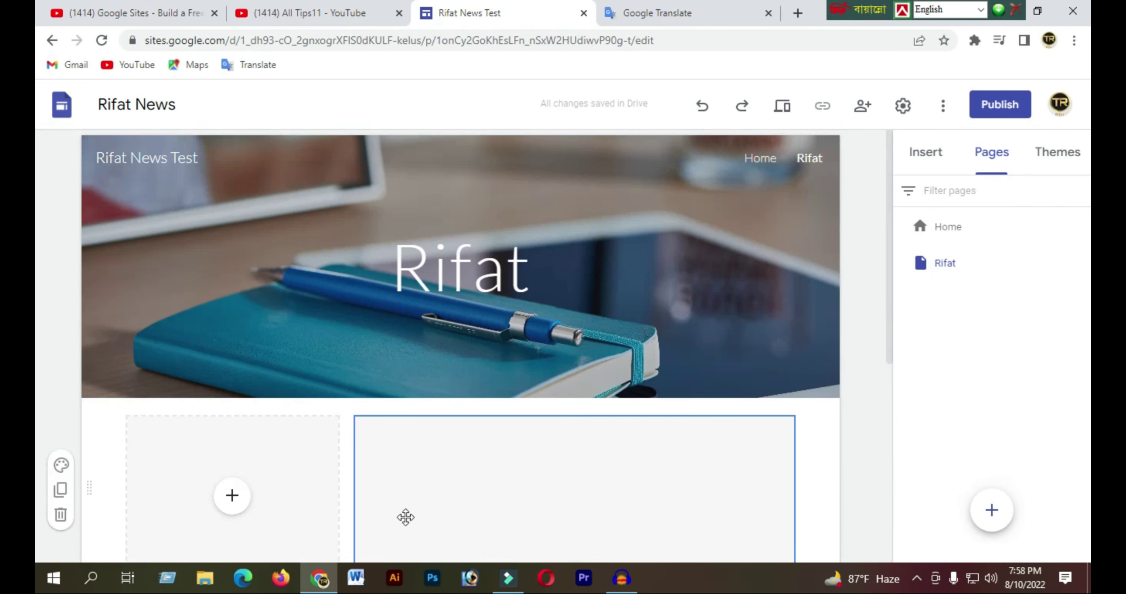
pyautogui.click(761, 158)
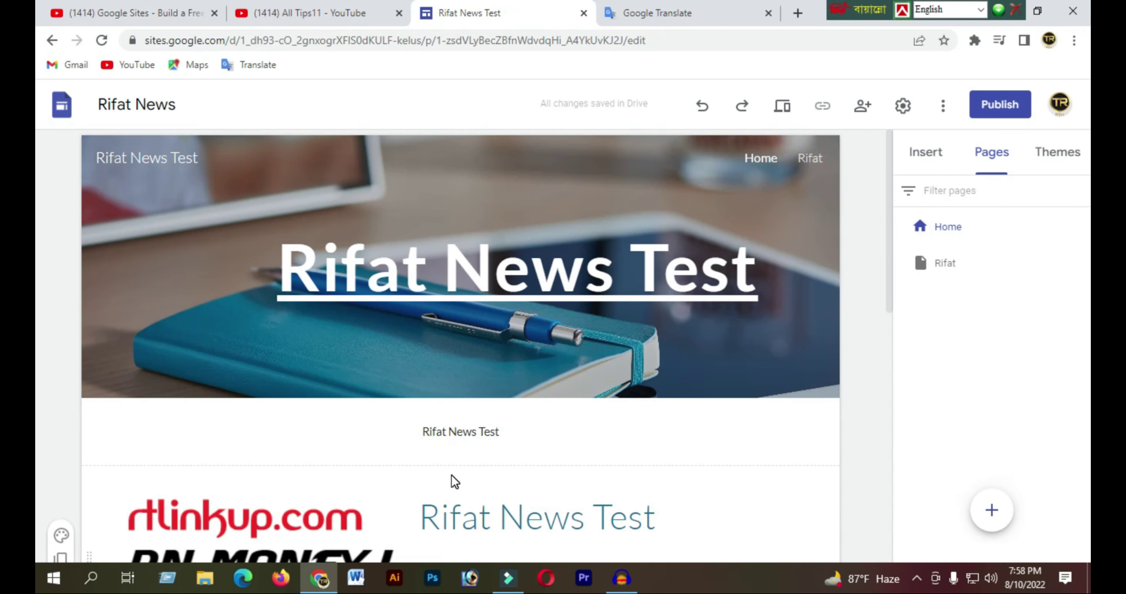
pyautogui.scroll(-6, 453, 481)
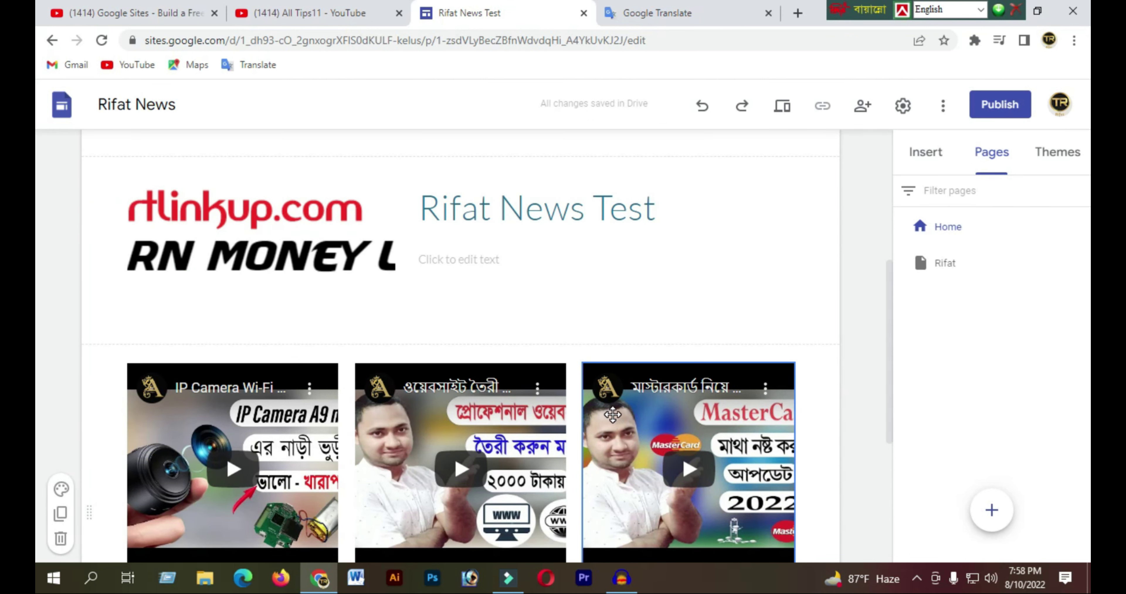
pyautogui.scroll(6, 612, 415)
# Open the site's publishing settings and examine the proposed web address "rifat-news-test" and its full URL
pyautogui.click(1017, 108)
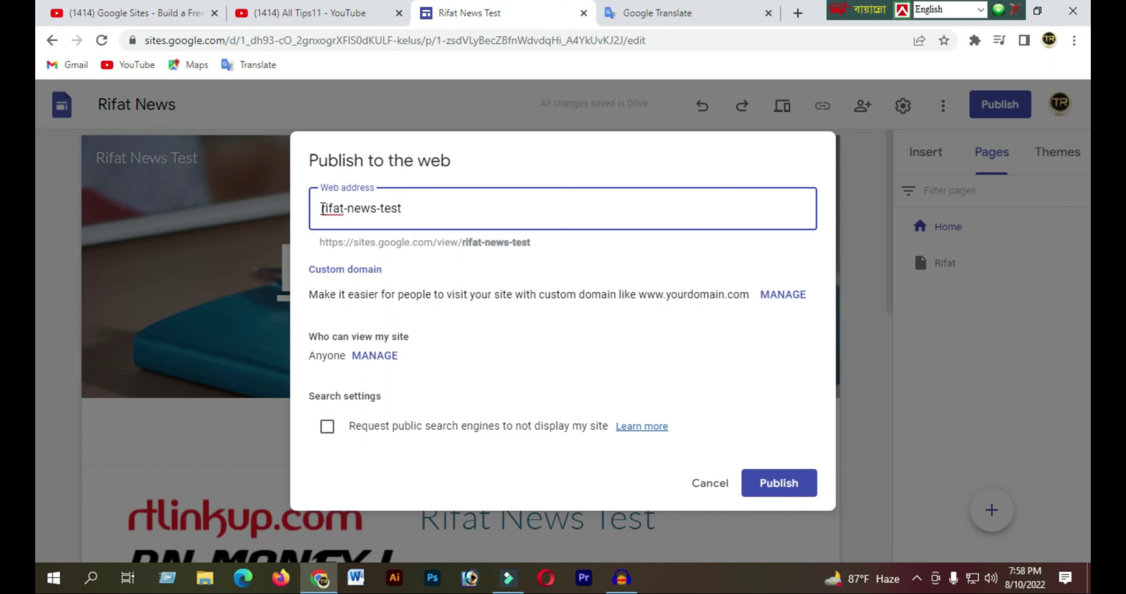
pyautogui.moveTo(322, 209); pyautogui.dragTo(470, 210)
pyautogui.click(411, 211)
pyautogui.moveTo(349, 243); pyautogui.dragTo(318, 244)
pyautogui.click(531, 243)
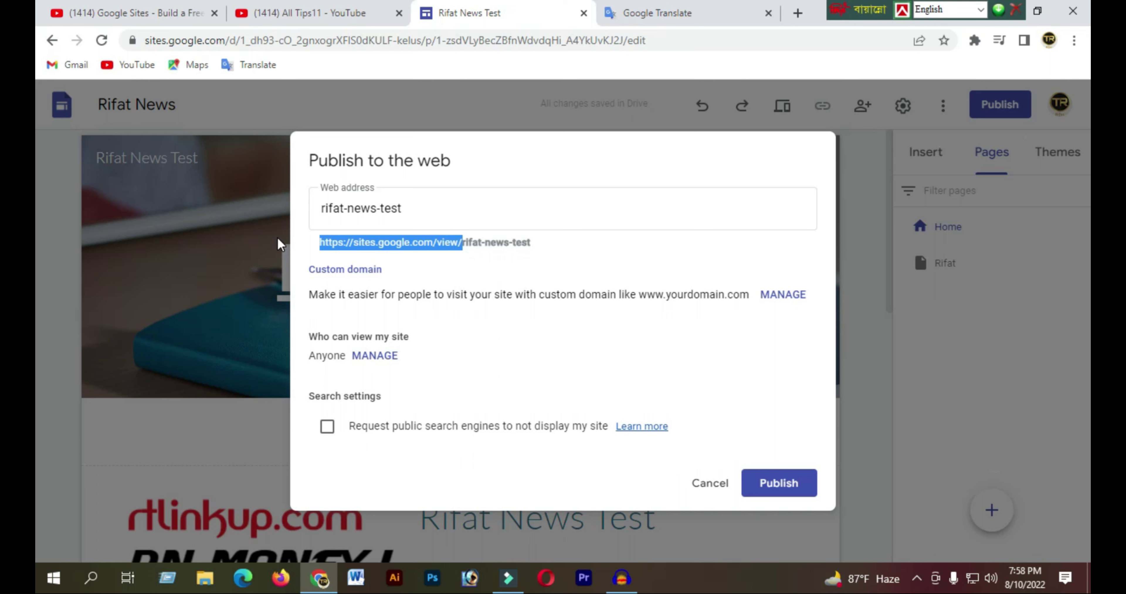
pyautogui.click(415, 243)
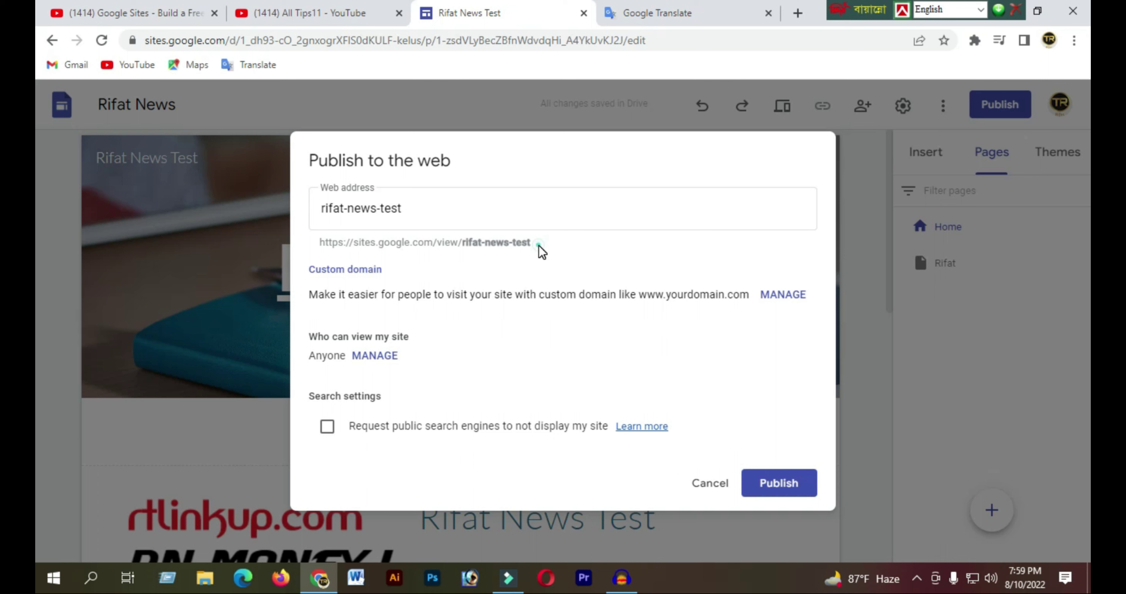
pyautogui.moveTo(539, 245); pyautogui.dragTo(321, 243)
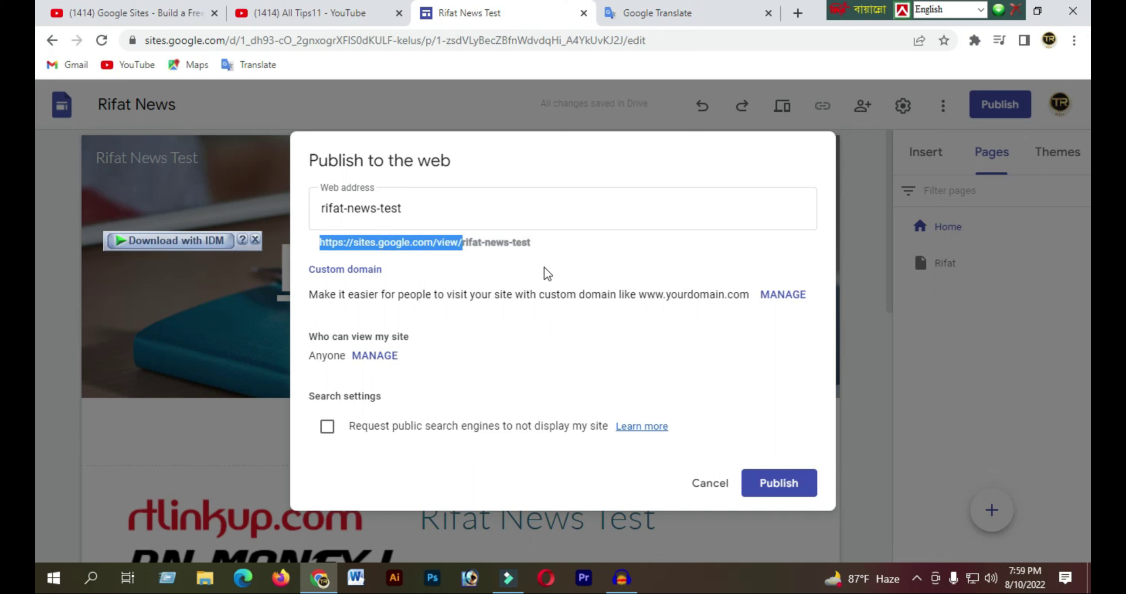